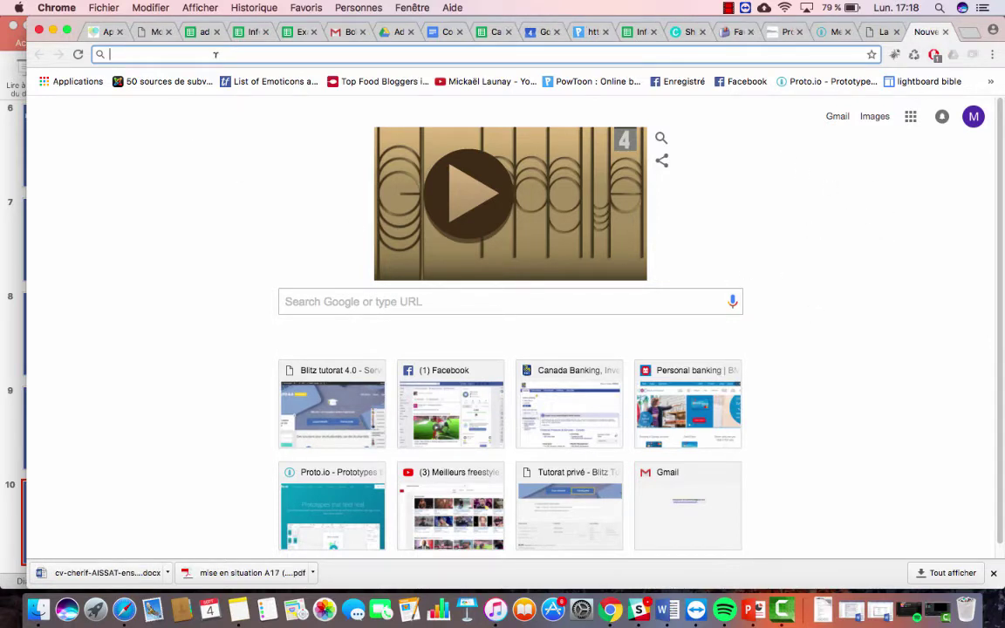
Step: Load blitztutorat.com in Chrome by typing 'blit' and accepting the address-bar suggestion
{"action": "type", "text": "blitztutorat.com"}
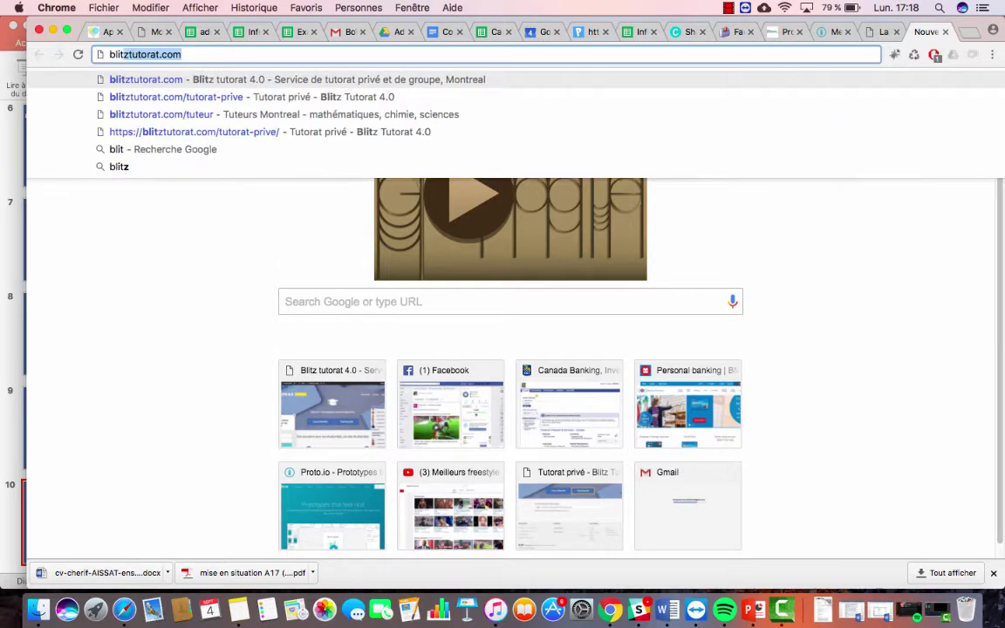
{"action": "key", "text": "Return"}
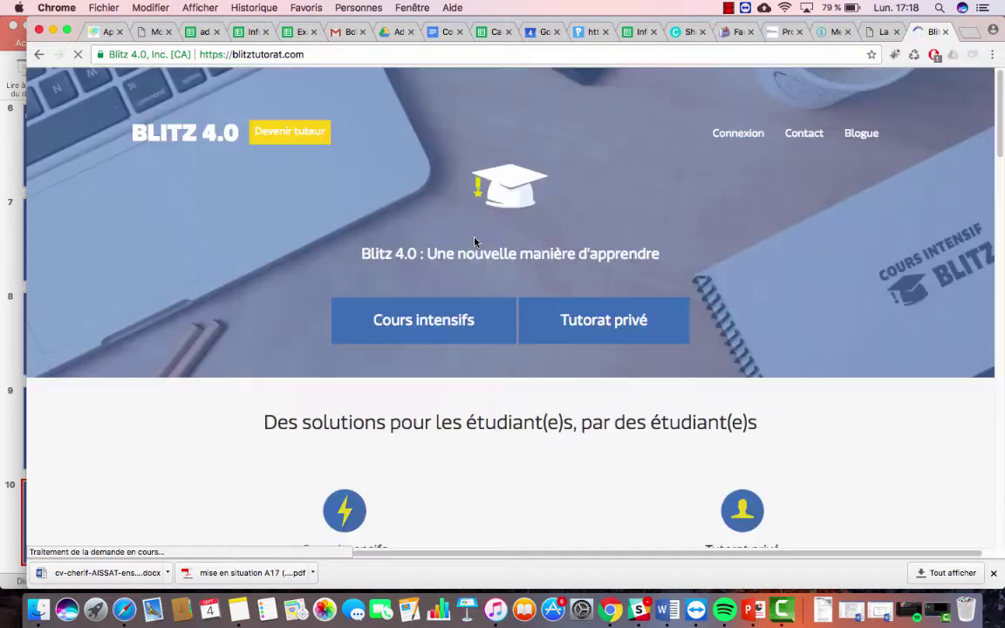
Step: Sign in to the tutor account with Chrome's saved identifier and the account password
{"action": "left_click", "coordinate": [739, 137]}
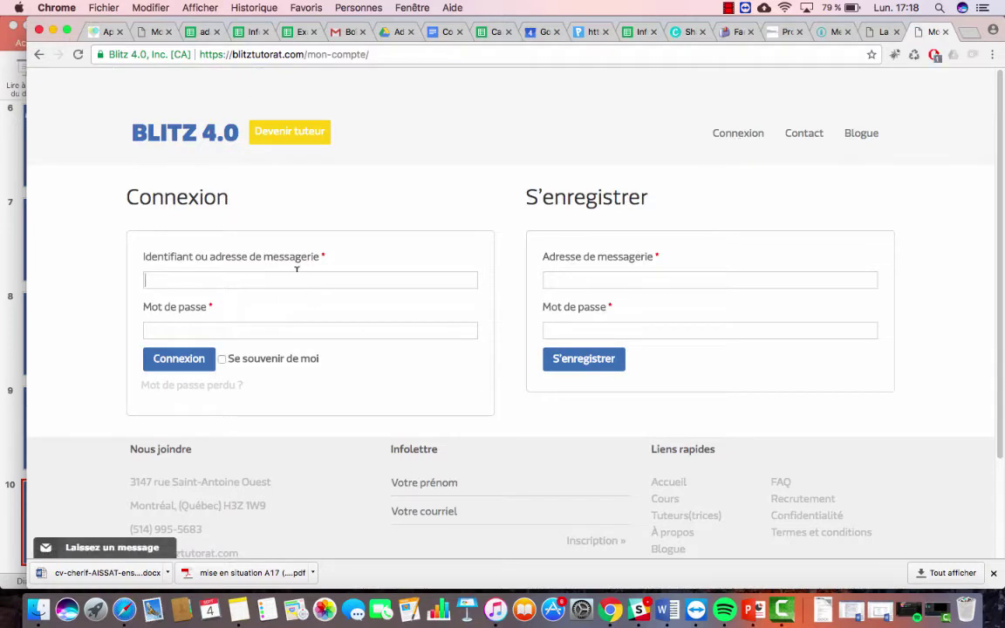
{"action": "left_click", "coordinate": [297, 276]}
{"action": "left_click", "coordinate": [227, 298]}
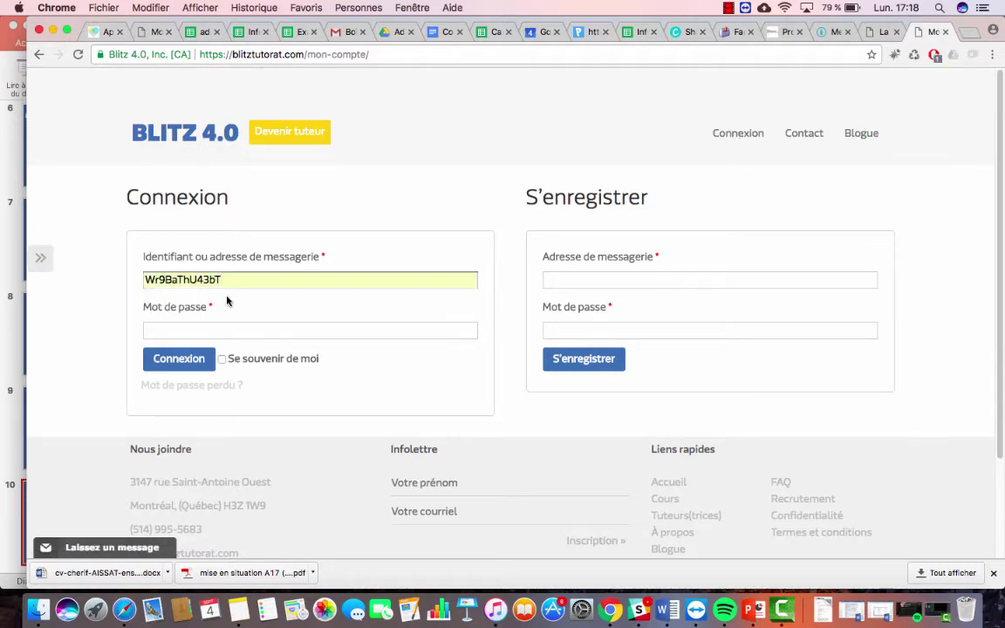
{"action": "left_click", "coordinate": [209, 324]}
{"action": "key", "text": "super+v"}
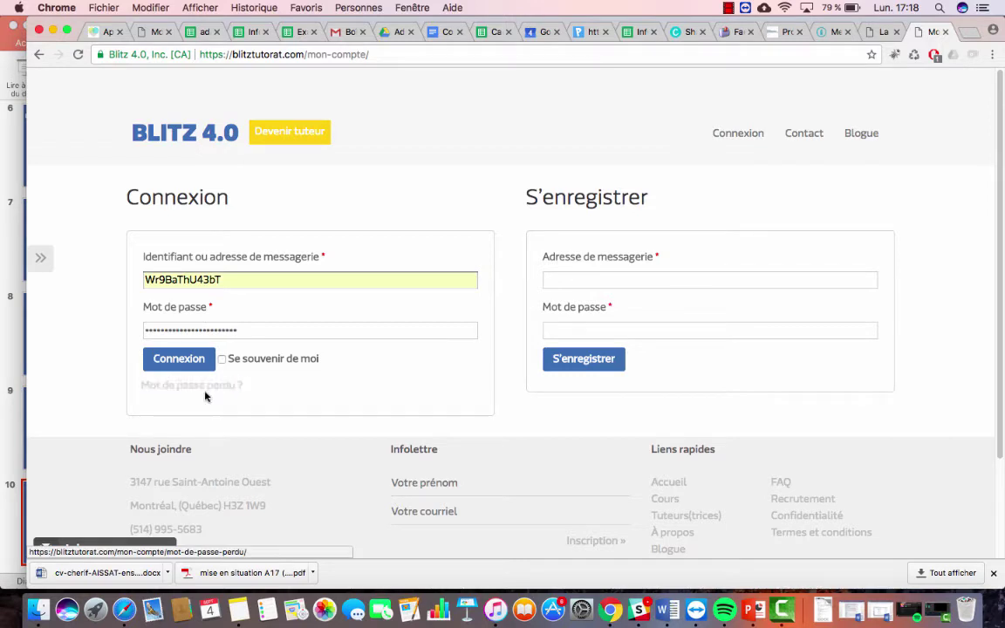
{"action": "left_click", "coordinate": [185, 365]}
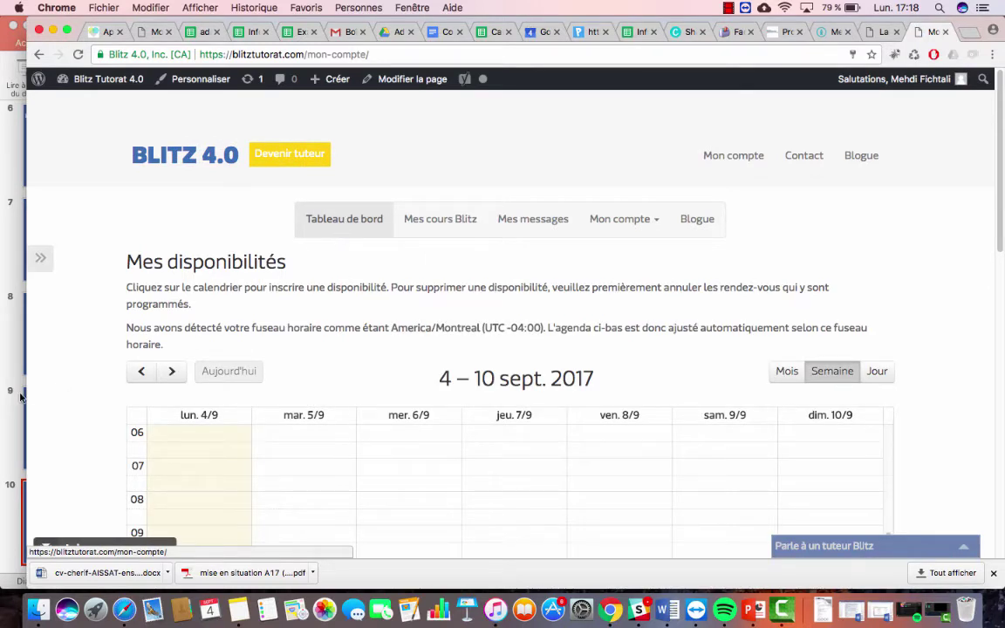
Step: Mark Tuesday 5/9 through Friday 8/9 available from 18:00 to 21:00
{"action": "scroll", "coordinate": [86, 380], "scroll_direction": "down", "scroll_amount": 6}
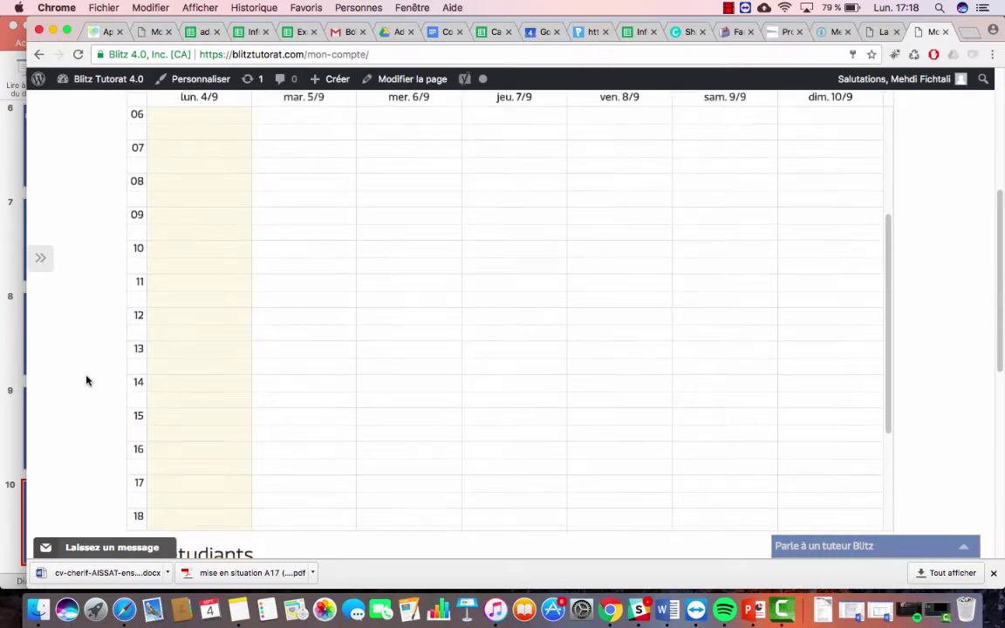
{"action": "scroll", "coordinate": [87, 380], "scroll_direction": "down", "scroll_amount": 1}
{"action": "scroll", "coordinate": [318, 386], "scroll_direction": "down", "scroll_amount": 5}
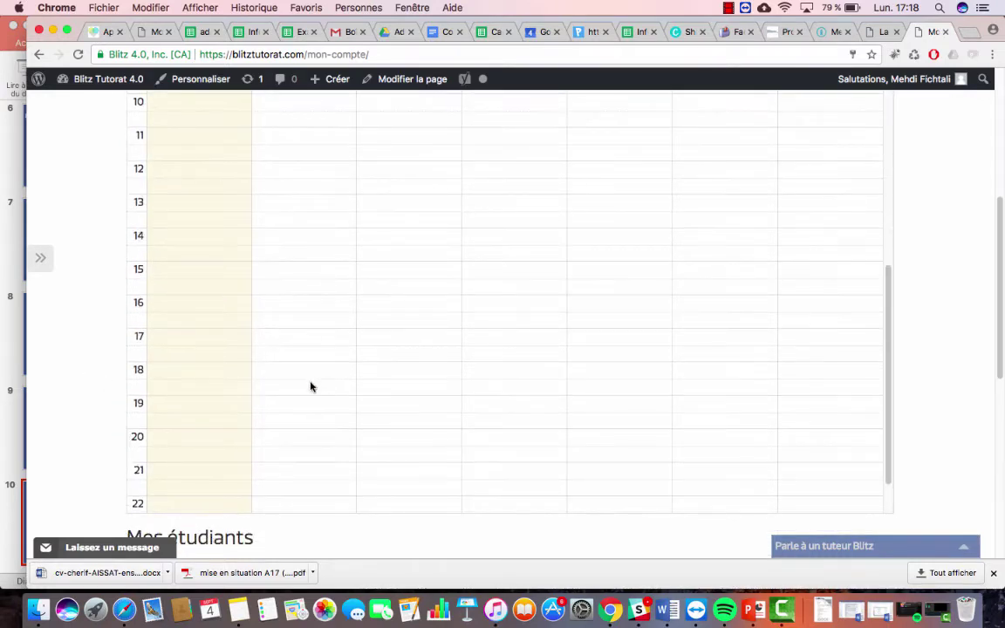
{"action": "left_click_drag", "start_coordinate": [323, 347], "coordinate": [326, 427]}
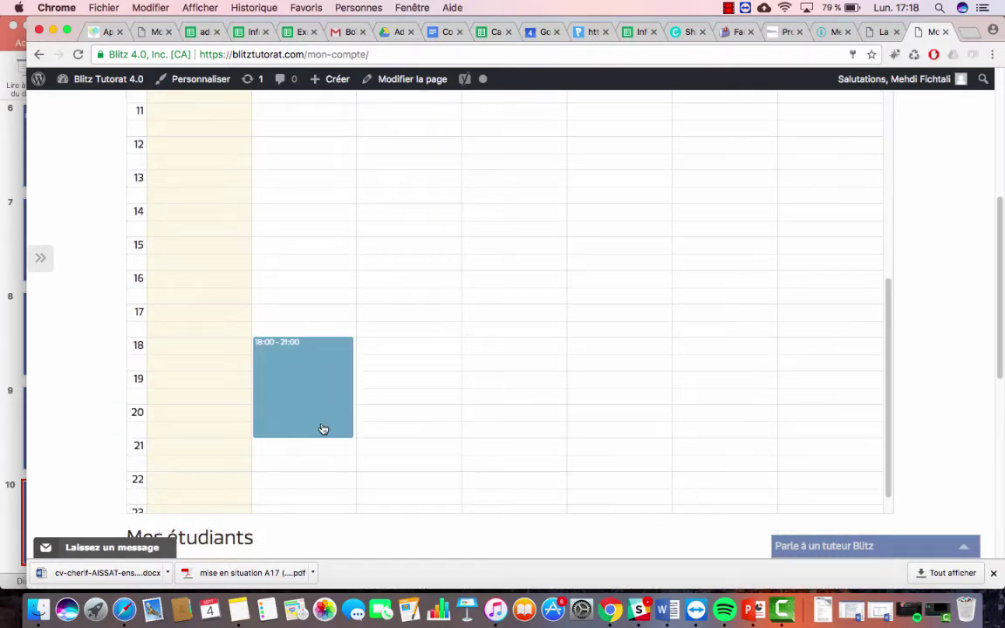
{"action": "mouse_move", "coordinate": [436, 348]}
{"action": "left_mouse_down"}
{"action": "mouse_move", "coordinate": [425, 353]}
{"action": "mouse_move", "coordinate": [429, 429]}
{"action": "left_mouse_up"}
{"action": "left_click_drag", "start_coordinate": [514, 346], "coordinate": [516, 436]}
{"action": "left_click_drag", "start_coordinate": [614, 348], "coordinate": [617, 428]}
Step: Mark Saturday 9/9 and Sunday 10/9 available from 12:00 to 16:00
{"action": "scroll", "coordinate": [599, 374], "scroll_direction": "up", "scroll_amount": 5}
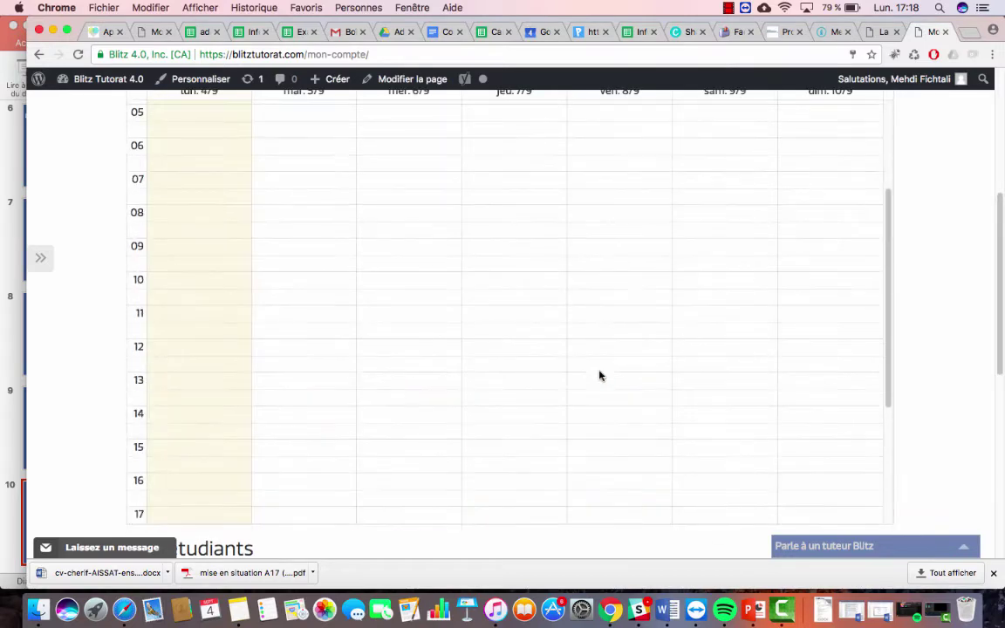
{"action": "scroll", "coordinate": [664, 364], "scroll_direction": "up", "scroll_amount": 5}
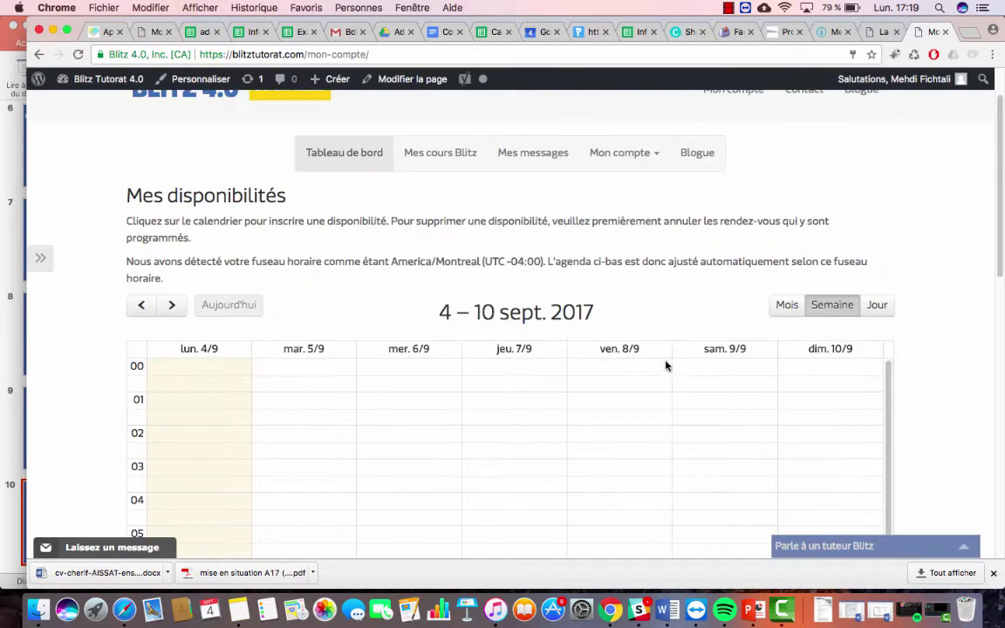
{"action": "scroll", "coordinate": [664, 366], "scroll_direction": "down", "scroll_amount": 2}
{"action": "scroll", "coordinate": [852, 400], "scroll_direction": "down", "scroll_amount": 5}
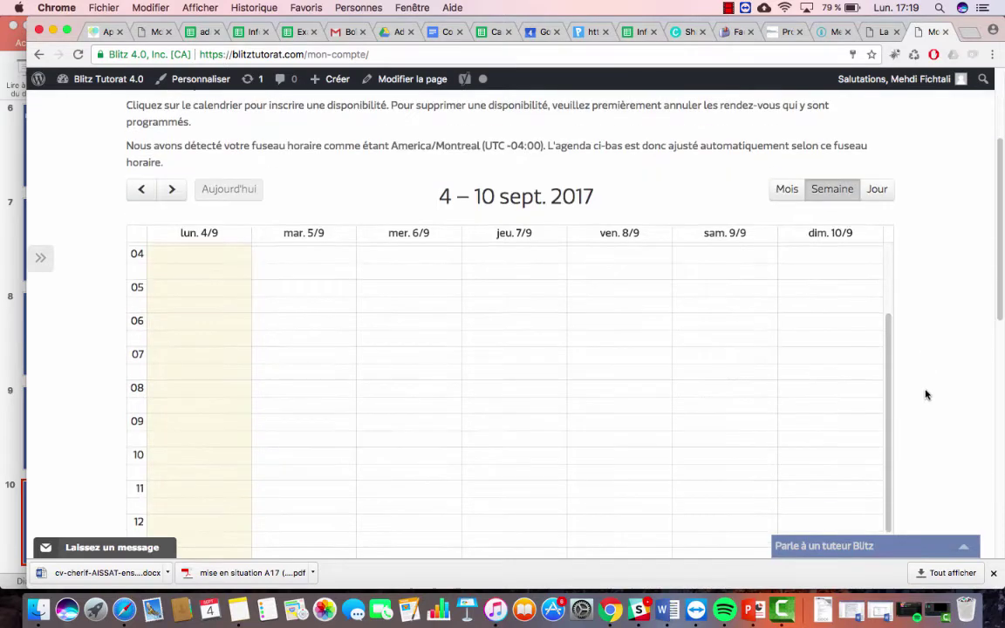
{"action": "scroll", "coordinate": [772, 348], "scroll_direction": "down", "scroll_amount": 3}
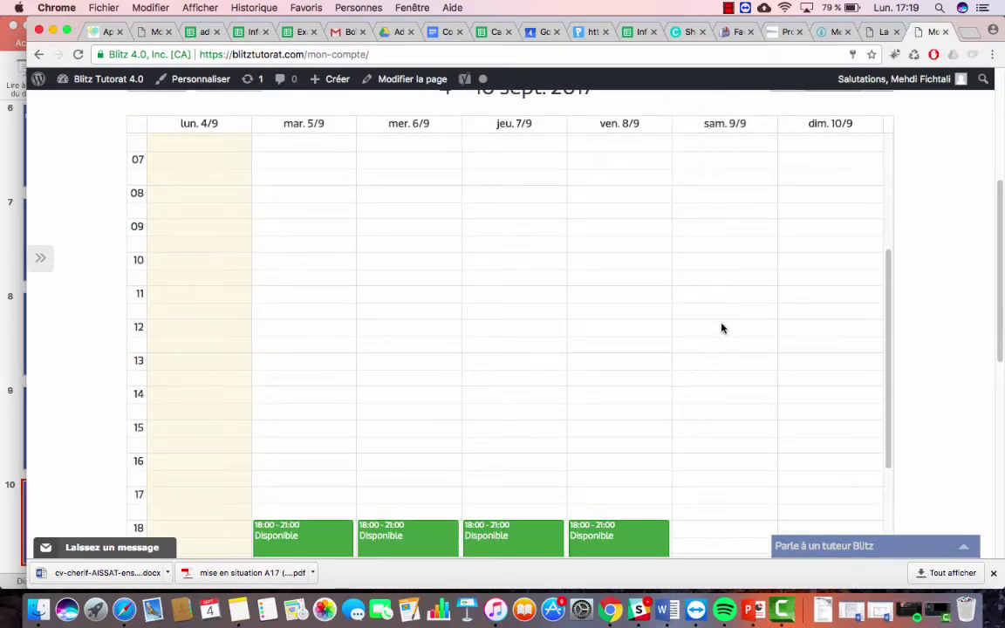
{"action": "left_click_drag", "start_coordinate": [721, 328], "coordinate": [723, 451]}
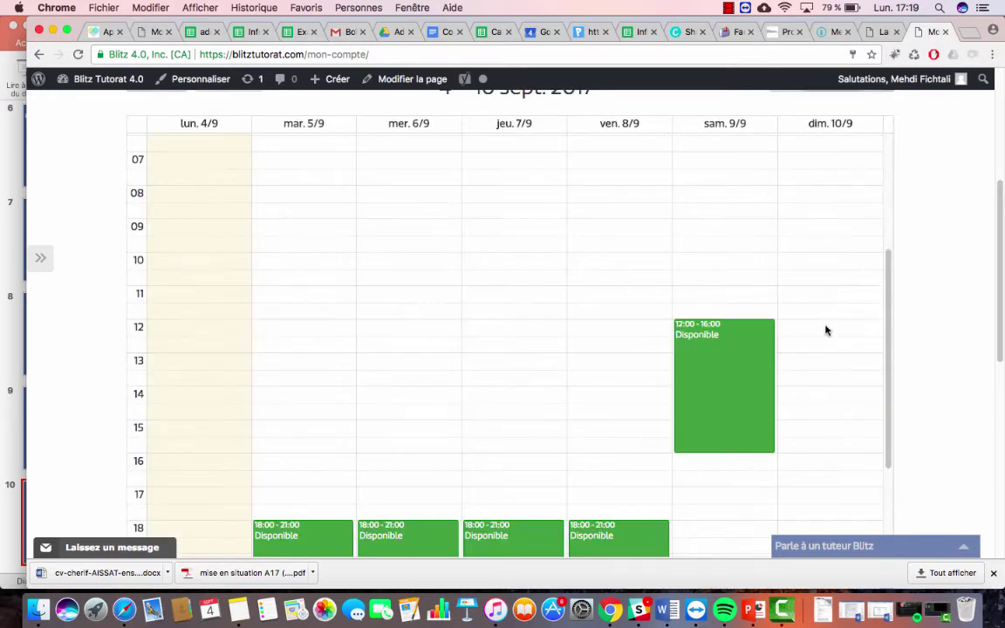
{"action": "left_click_drag", "start_coordinate": [827, 330], "coordinate": [848, 444]}
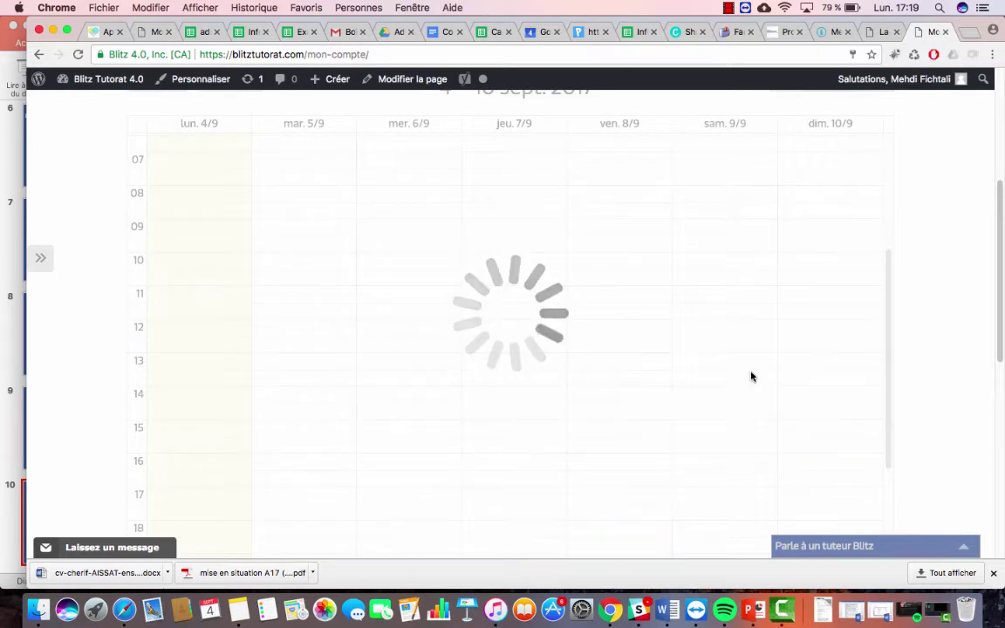
{"action": "scroll", "coordinate": [893, 224], "scroll_direction": "up", "scroll_amount": 5}
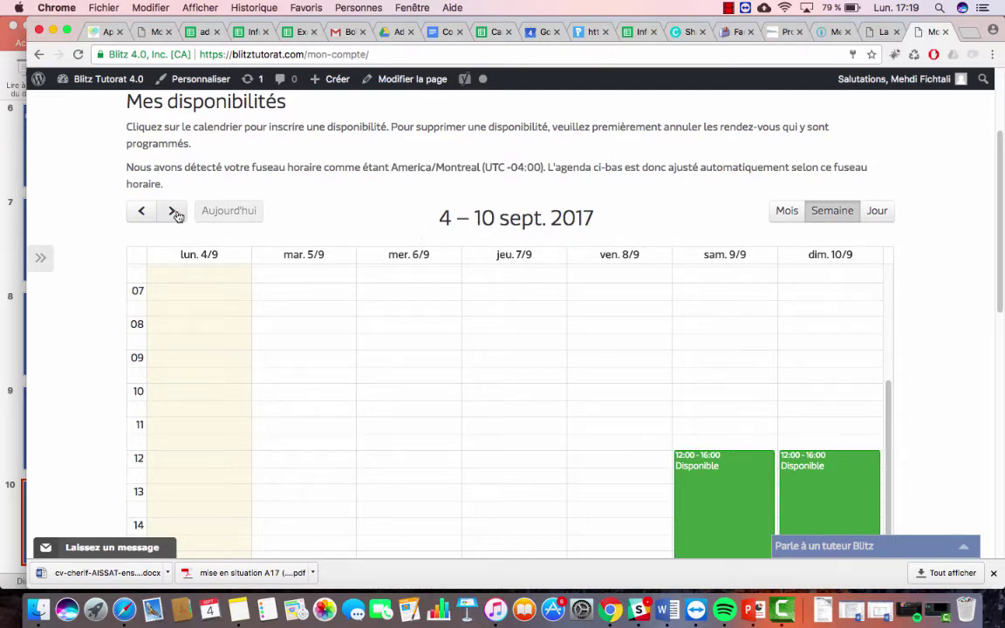
Step: Move to the week of 11–17 sept. 2017 and mark Monday and Tuesday available 18:00–21:00
{"action": "left_click", "coordinate": [173, 212]}
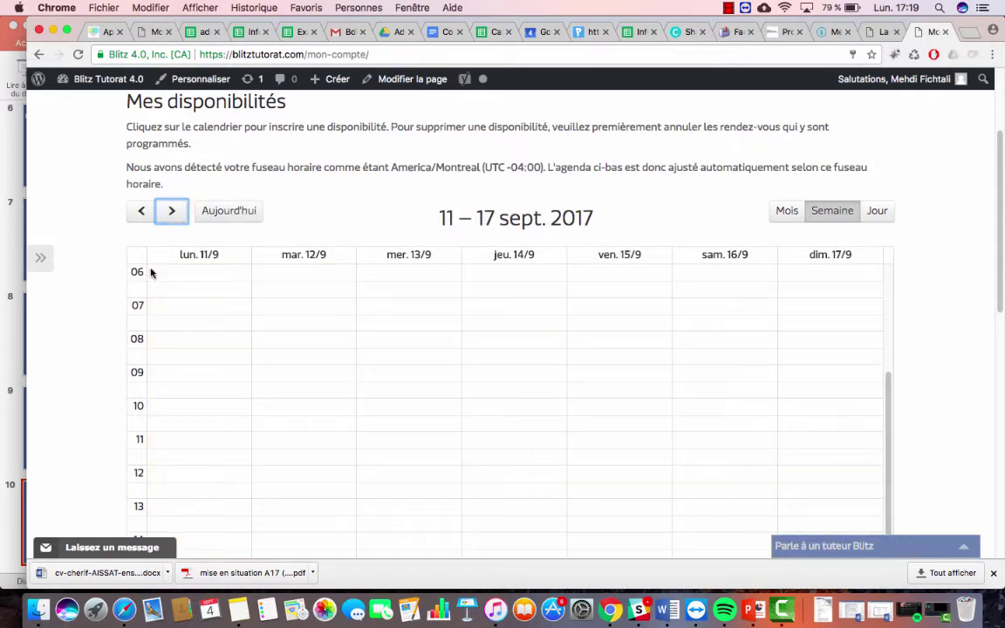
{"action": "scroll", "coordinate": [87, 316], "scroll_direction": "down", "scroll_amount": 4}
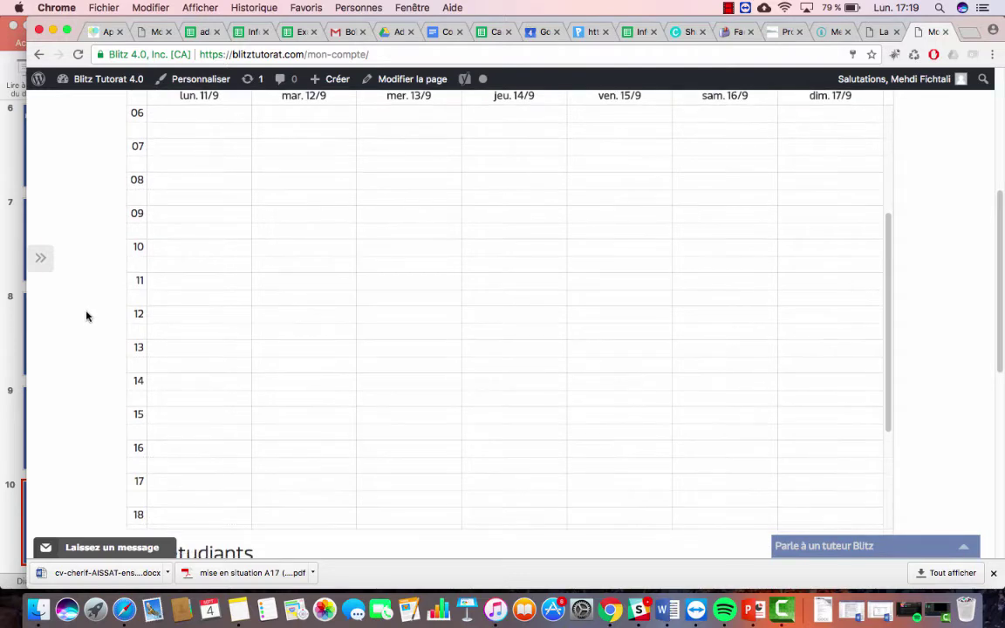
{"action": "scroll", "coordinate": [86, 316], "scroll_direction": "up", "scroll_amount": 3}
{"action": "scroll", "coordinate": [204, 349], "scroll_direction": "down", "scroll_amount": 5}
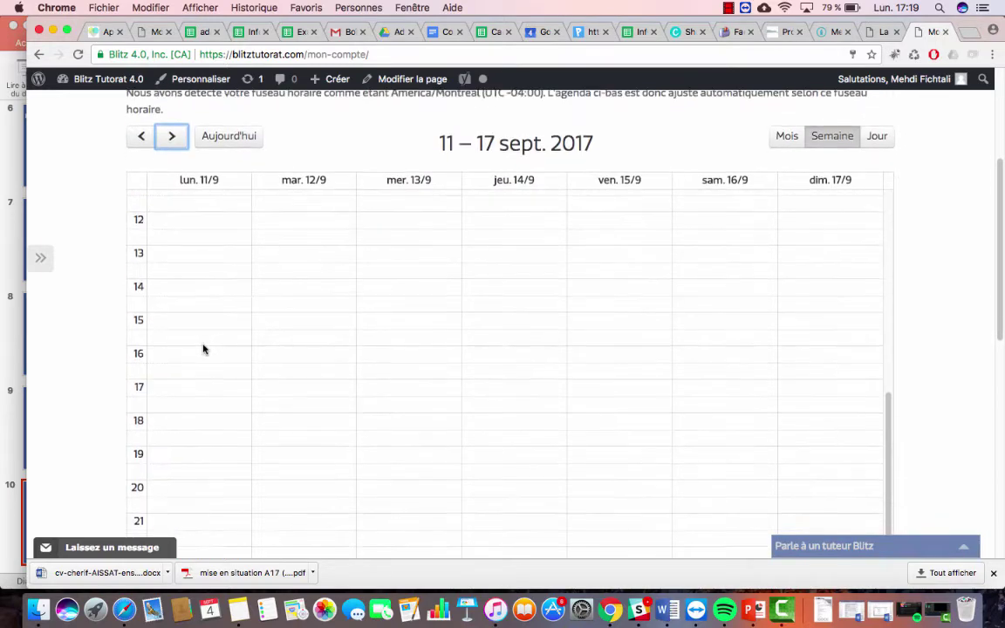
{"action": "scroll", "coordinate": [203, 349], "scroll_direction": "down", "scroll_amount": 1}
{"action": "left_click_drag", "start_coordinate": [214, 408], "coordinate": [232, 494]}
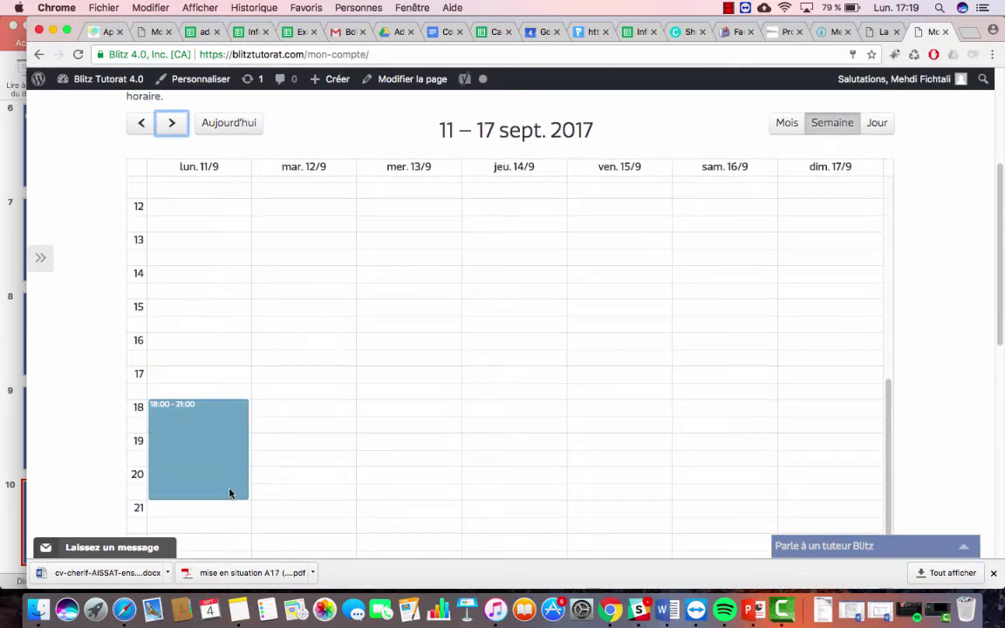
{"action": "left_click_drag", "start_coordinate": [326, 410], "coordinate": [320, 495]}
Step: Add Wednesday–Thursday 18:00–21:00 and Sunday 17/9 13:00–17:00 slots, then advance to 18–24 sept
{"action": "left_click_drag", "start_coordinate": [436, 406], "coordinate": [440, 494]}
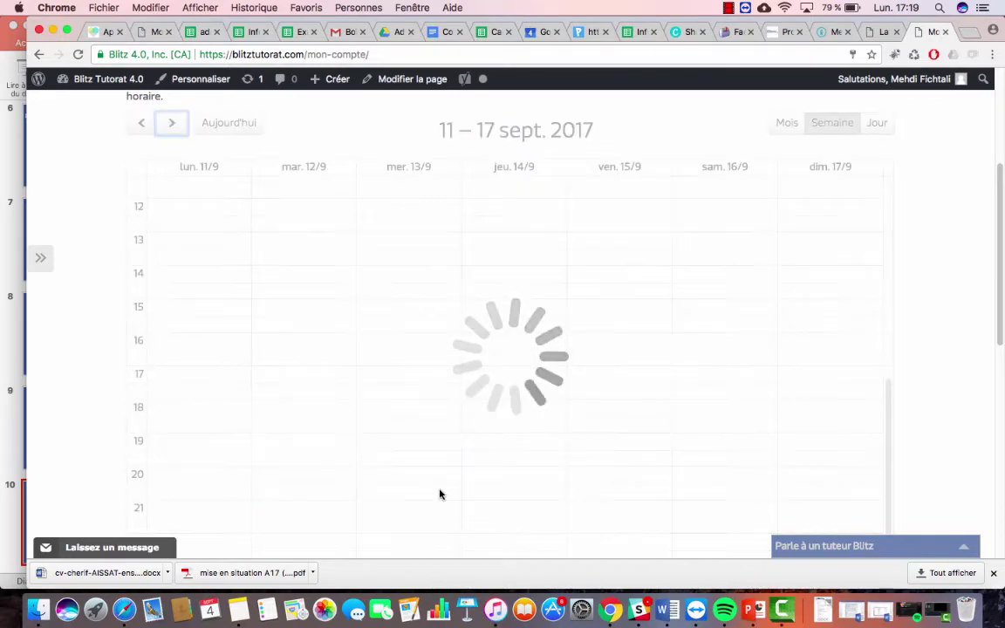
{"action": "left_click_drag", "start_coordinate": [413, 418], "coordinate": [417, 494]}
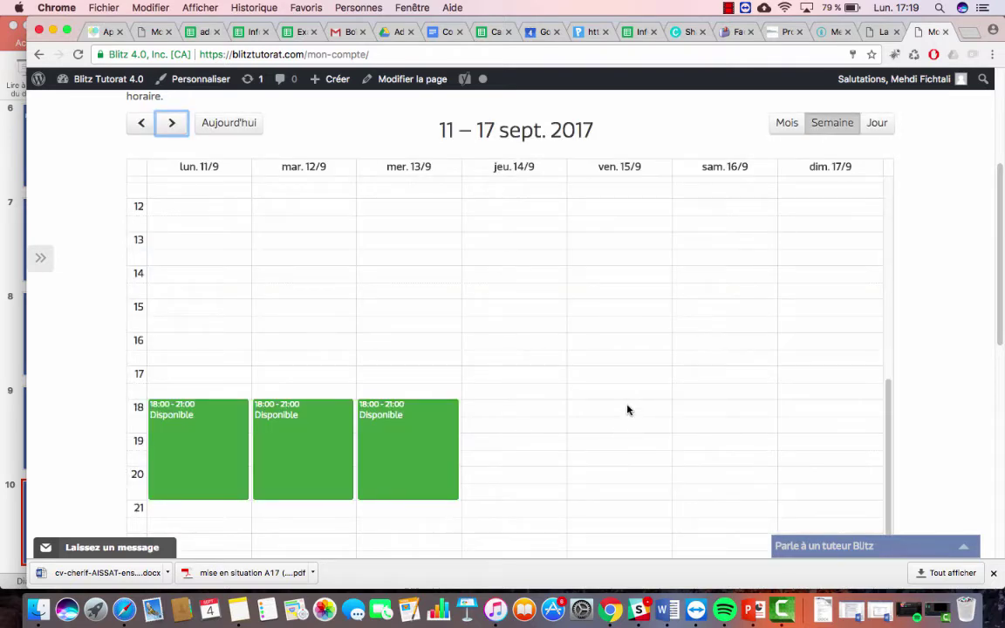
{"action": "left_click_drag", "start_coordinate": [498, 406], "coordinate": [503, 494]}
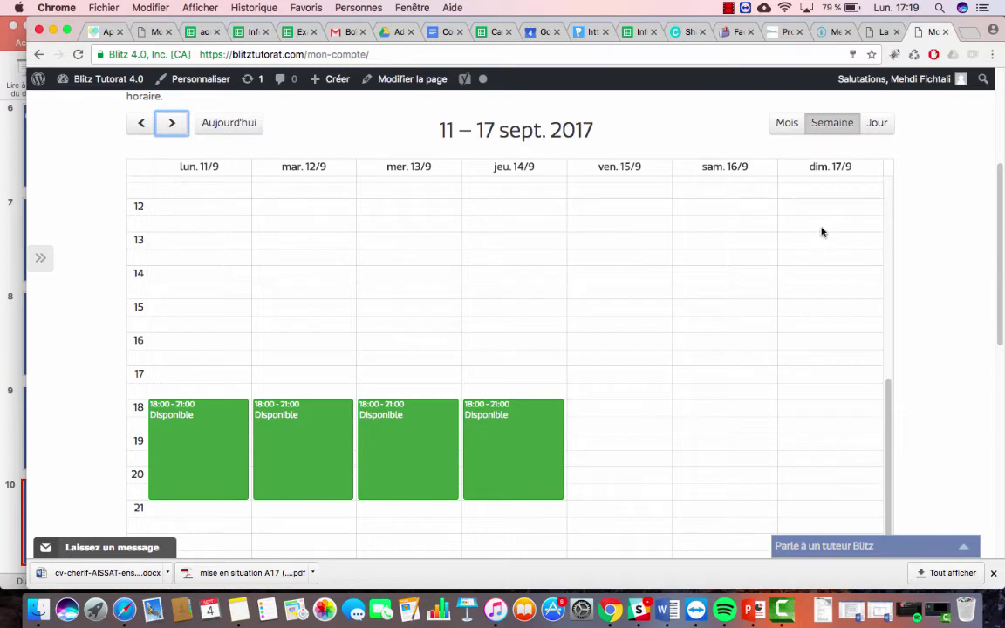
{"action": "left_click_drag", "start_coordinate": [827, 246], "coordinate": [828, 356]}
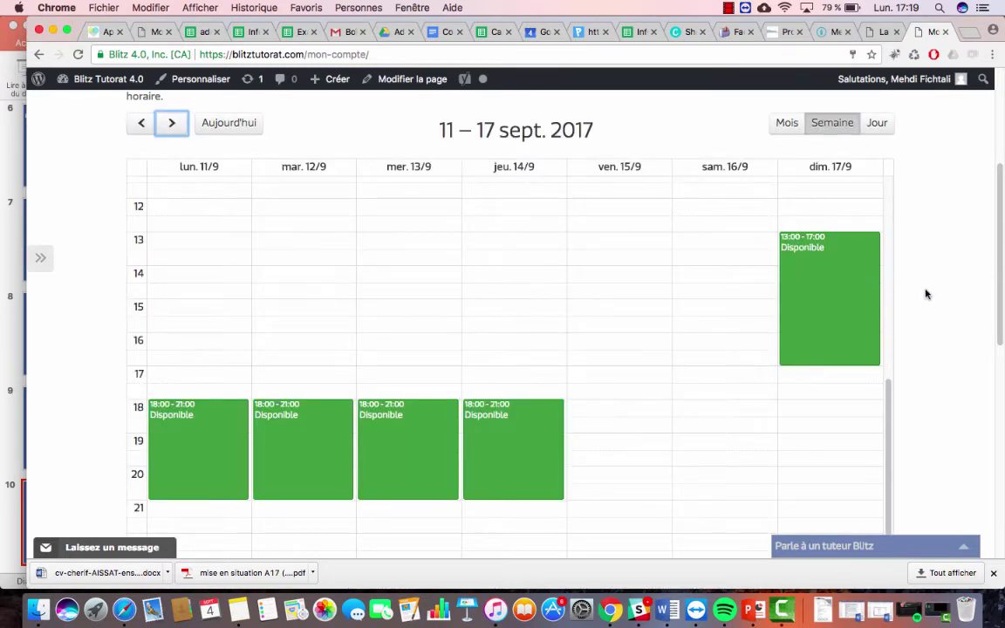
{"action": "left_click", "coordinate": [174, 124]}
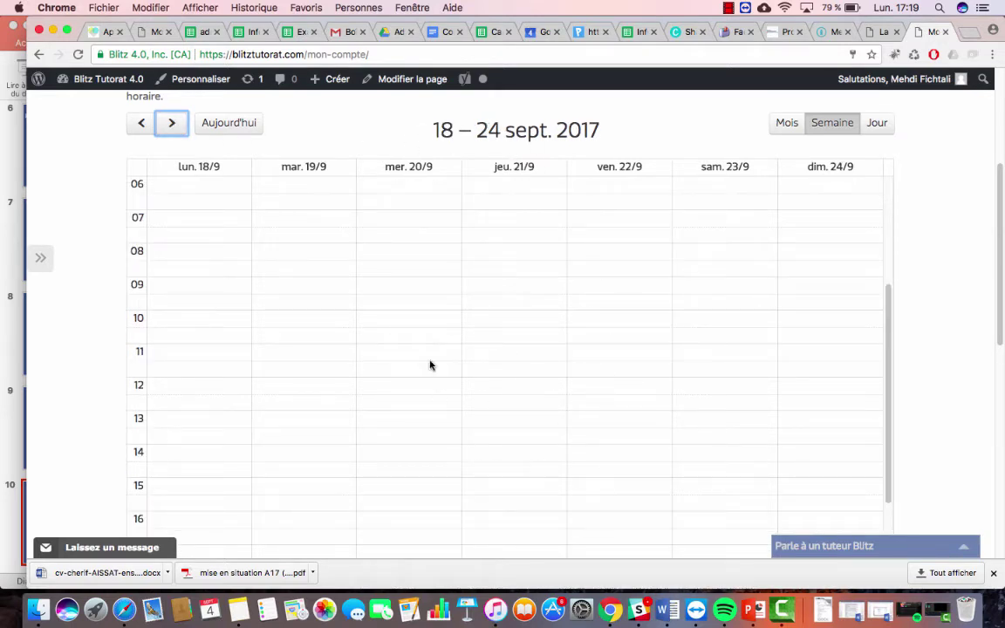
Step: Log out of the tutor account via Mon compte > Déconnexion and confirm the sign-out
{"action": "scroll", "coordinate": [521, 279], "scroll_direction": "up", "scroll_amount": 3}
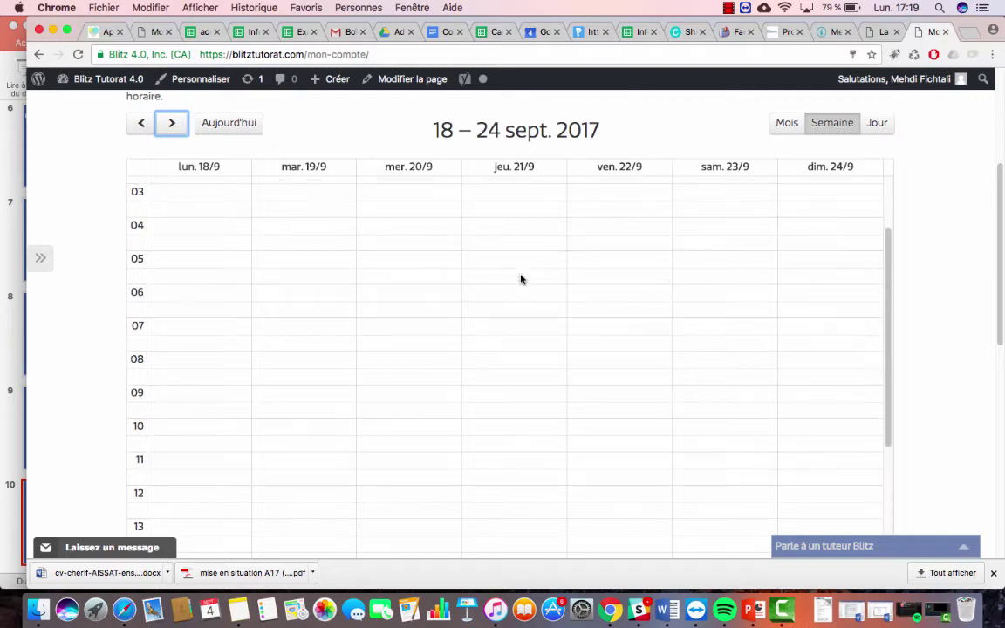
{"action": "scroll", "coordinate": [574, 272], "scroll_direction": "up", "scroll_amount": 6}
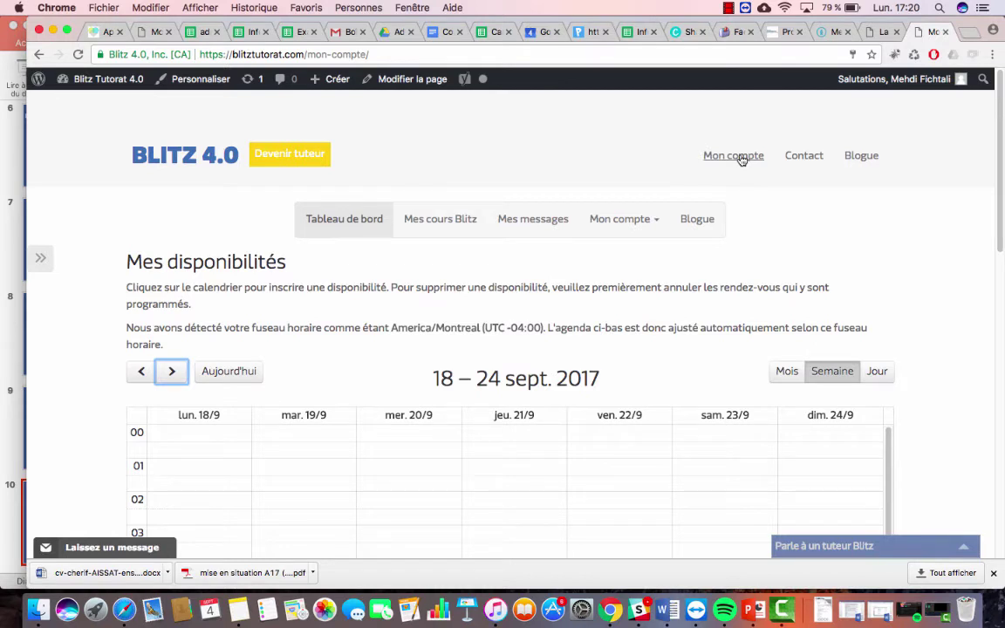
{"action": "mouse_move", "coordinate": [738, 159]}
{"action": "left_click", "coordinate": [705, 240]}
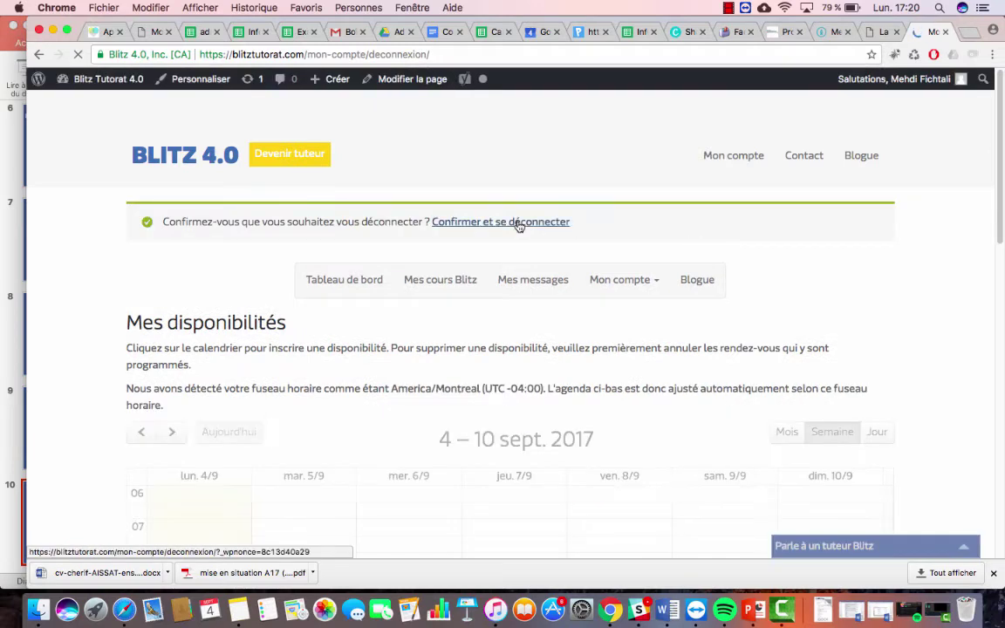
{"action": "left_click", "coordinate": [488, 224]}
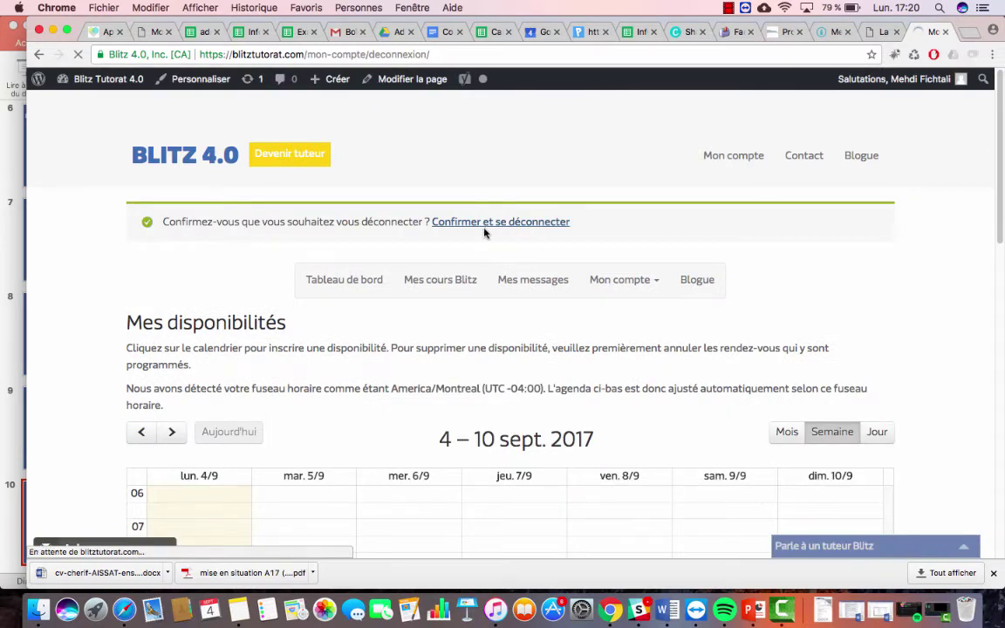
{"action": "left_click", "coordinate": [323, 279]}
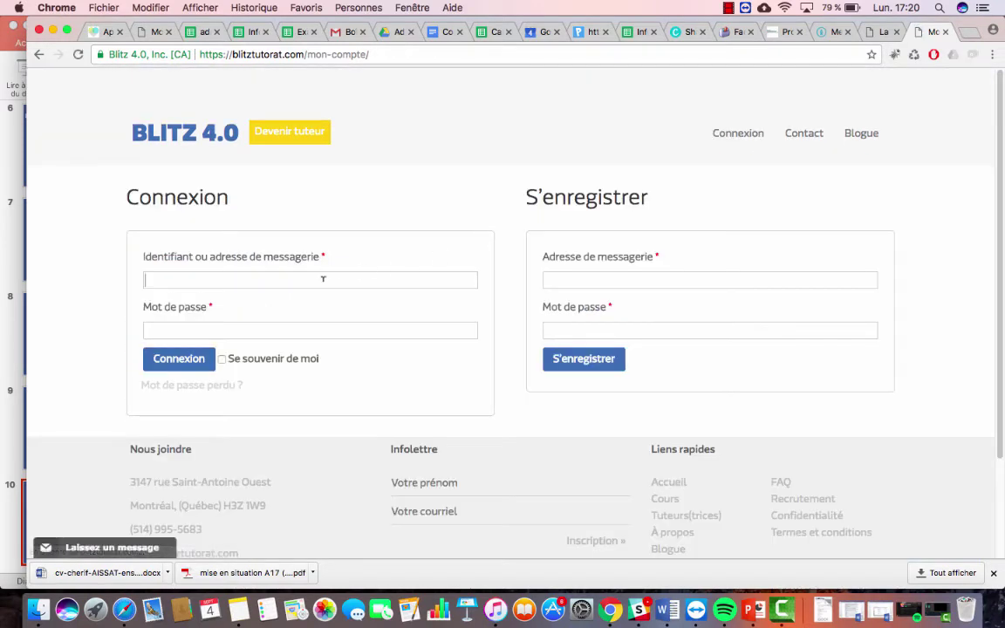
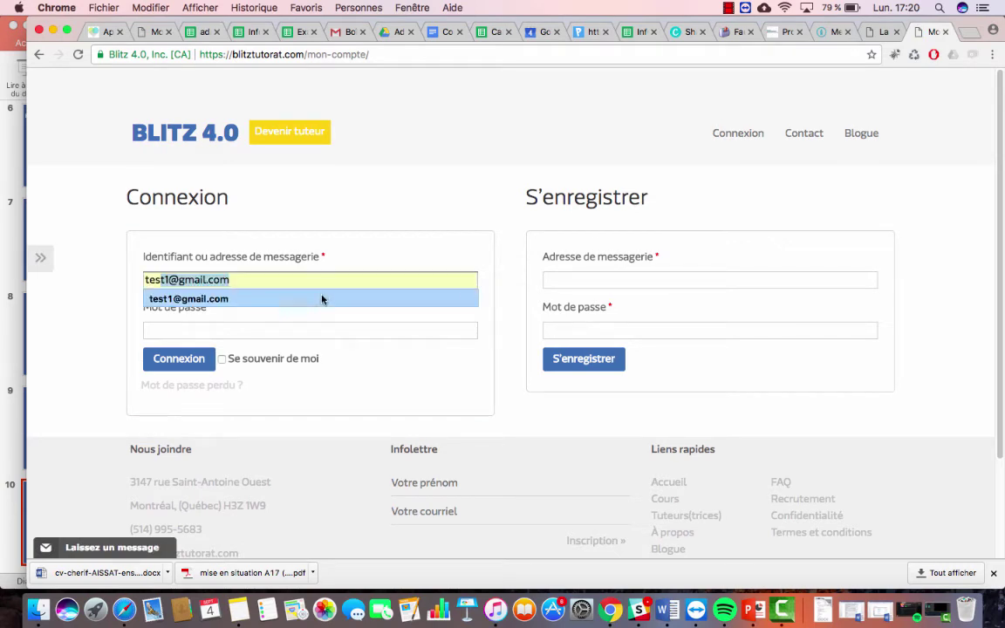
Step: Sign in with the saved student e-mail and open a chat with the first listed tutor
{"action": "left_click", "coordinate": [323, 299]}
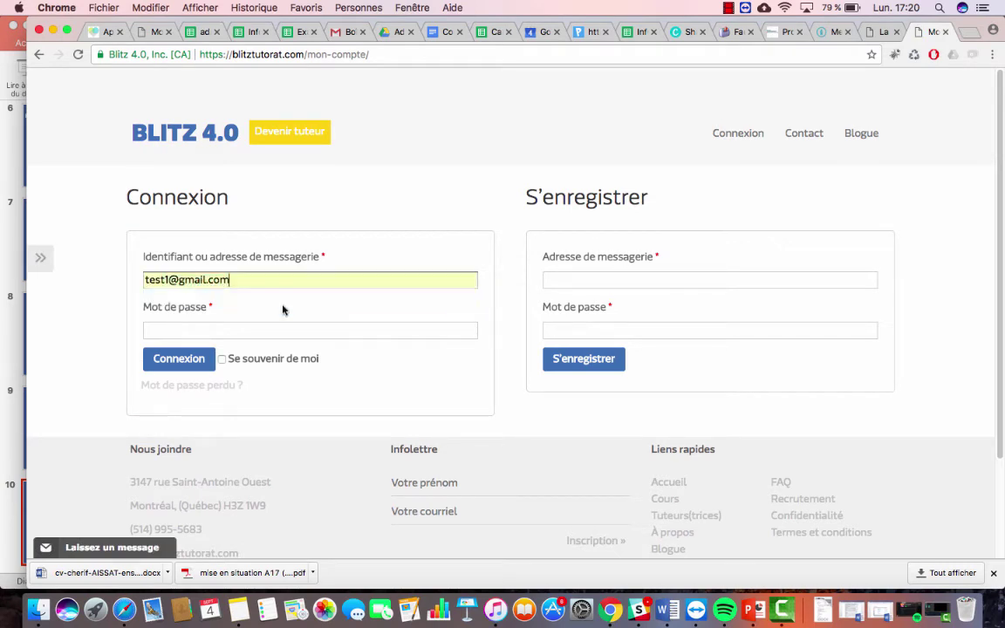
{"action": "left_click", "coordinate": [181, 367]}
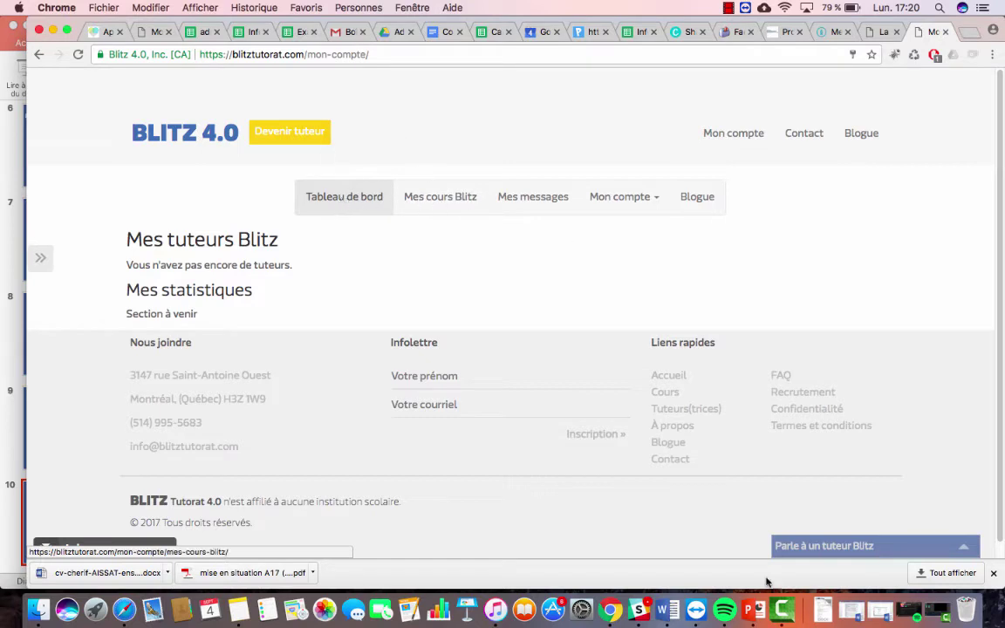
{"action": "left_click", "coordinate": [942, 554]}
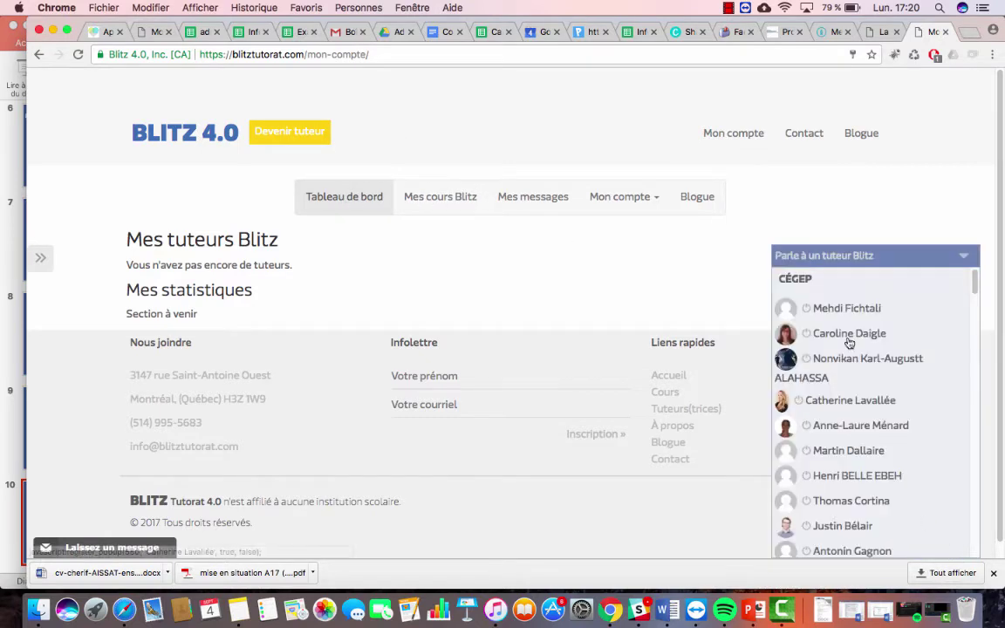
{"action": "left_click", "coordinate": [860, 308]}
Step: Start 'Réserver un tutorat' from the tutor chat and minimize the conversation
{"action": "scroll", "coordinate": [661, 460], "scroll_direction": "down", "scroll_amount": 3}
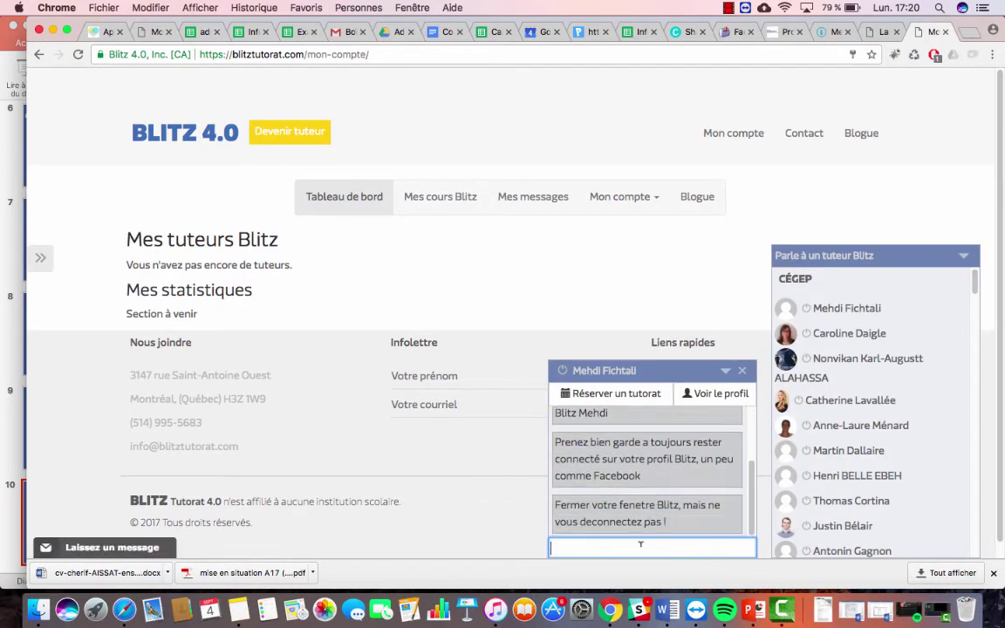
{"action": "scroll", "coordinate": [661, 460], "scroll_direction": "up", "scroll_amount": 5}
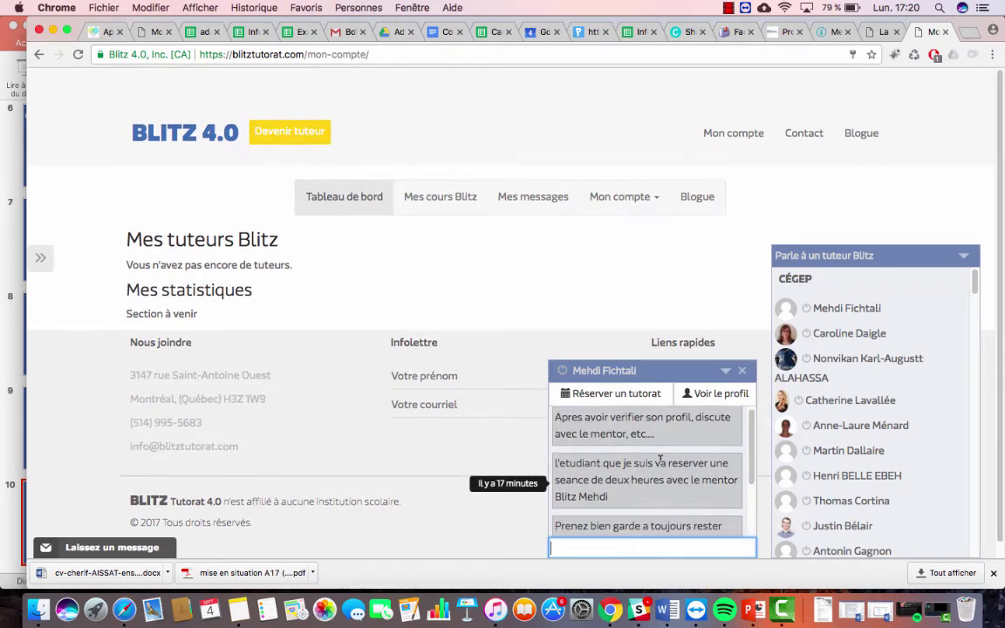
{"action": "scroll", "coordinate": [661, 460], "scroll_direction": "down", "scroll_amount": 5}
{"action": "left_click", "coordinate": [626, 397]}
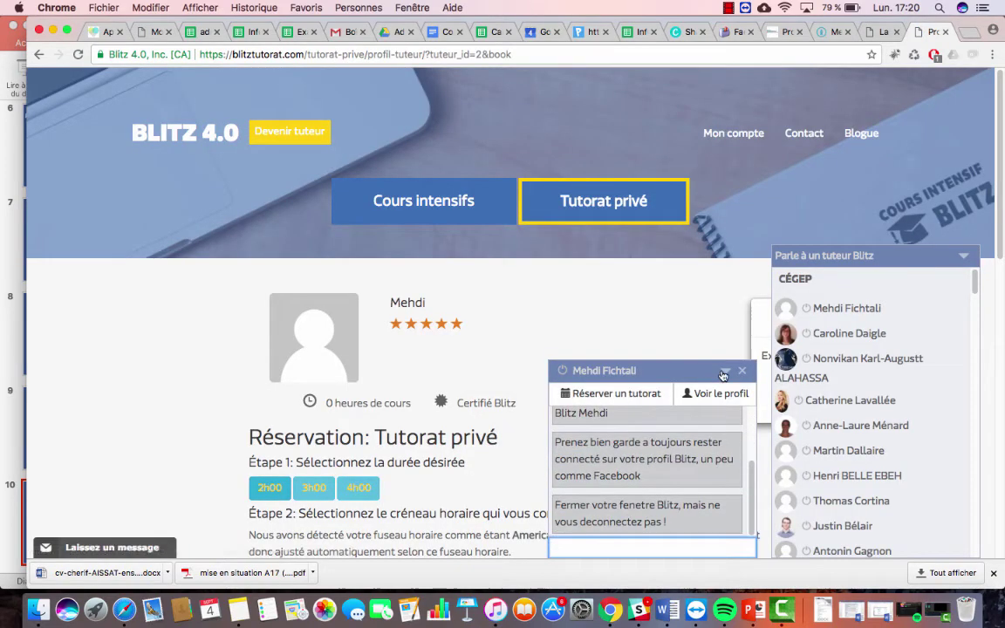
{"action": "left_click", "coordinate": [726, 372]}
Step: Book a 2h00 session in the Wednesday 6 sept. 2017 18:00 slot and confirm with OK
{"action": "scroll", "coordinate": [199, 384], "scroll_direction": "down", "scroll_amount": 3}
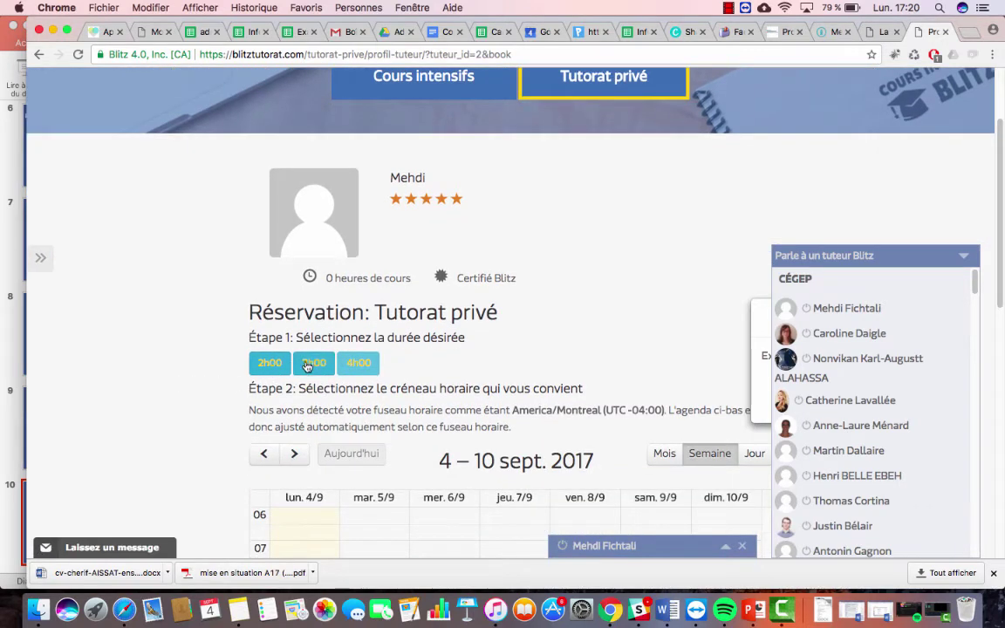
{"action": "left_click", "coordinate": [271, 369]}
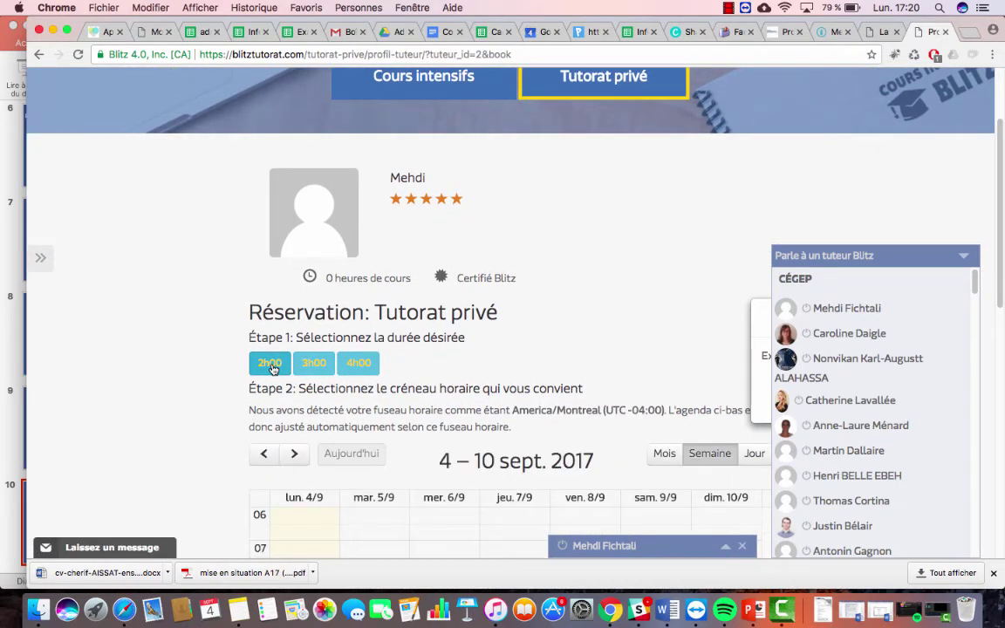
{"action": "scroll", "coordinate": [209, 376], "scroll_direction": "down", "scroll_amount": 10}
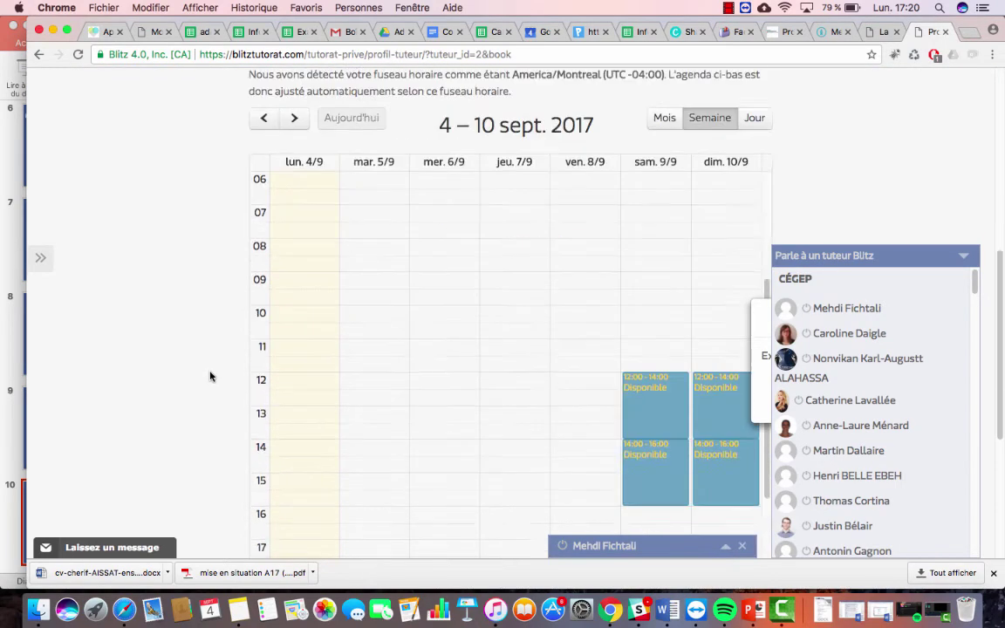
{"action": "scroll", "coordinate": [209, 376], "scroll_direction": "up", "scroll_amount": 10}
{"action": "scroll", "coordinate": [377, 397], "scroll_direction": "down", "scroll_amount": 5}
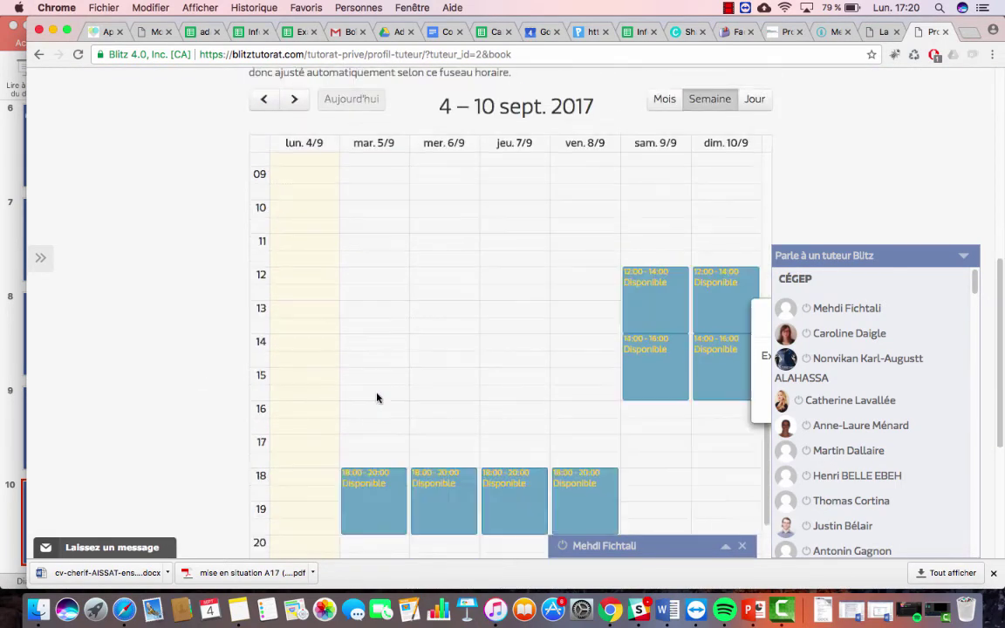
{"action": "scroll", "coordinate": [377, 397], "scroll_direction": "up", "scroll_amount": 1}
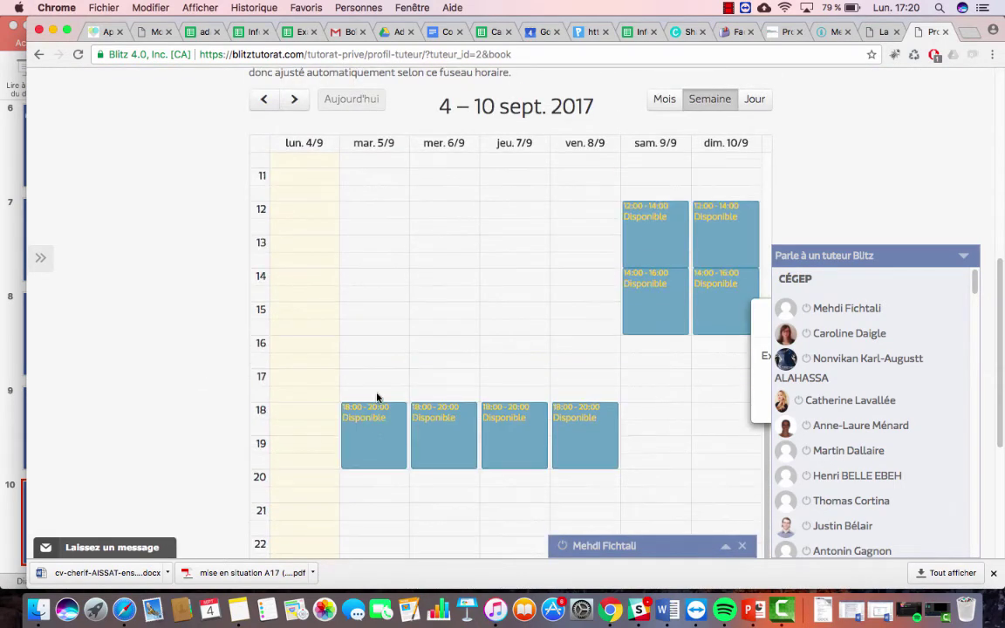
{"action": "left_click", "coordinate": [453, 446]}
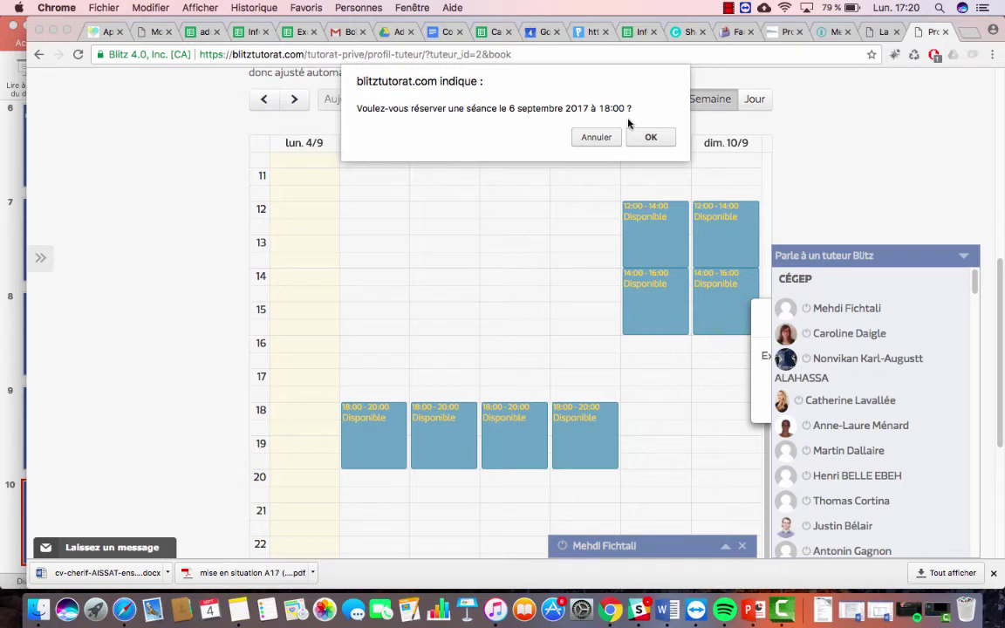
{"action": "left_click", "coordinate": [651, 137]}
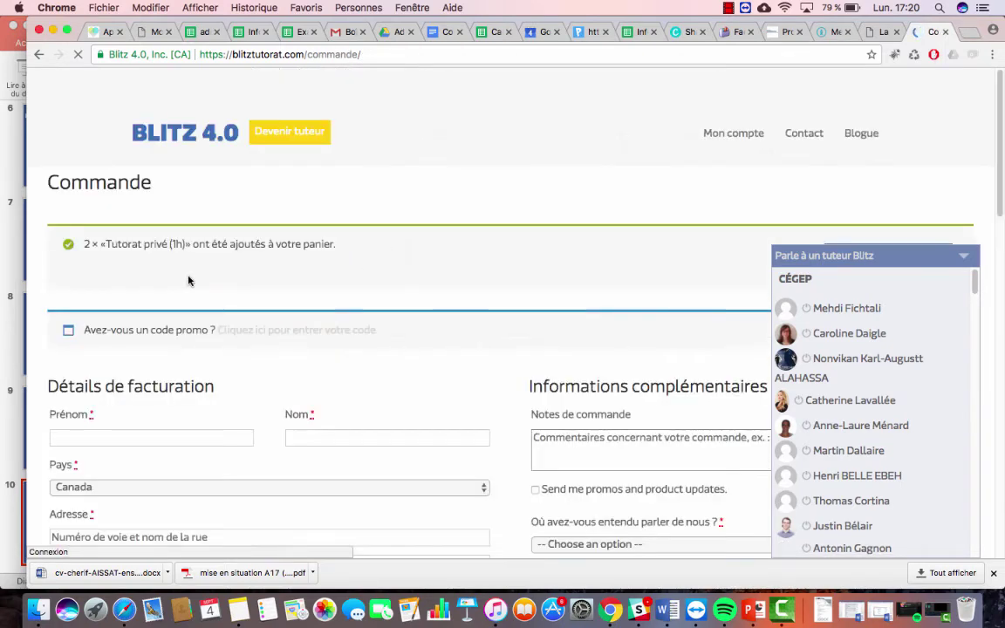
Step: Type then clear a note in the checkout first-name field, and choose Mon compte > Déconnexion
{"action": "left_click", "coordinate": [144, 438]}
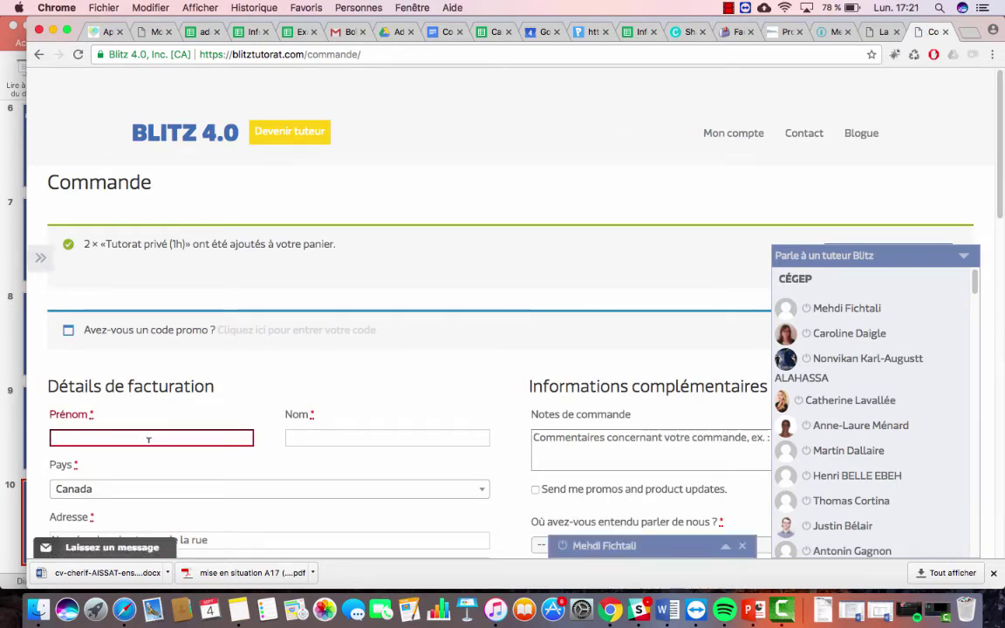
{"action": "type", "text": "remplir l"}
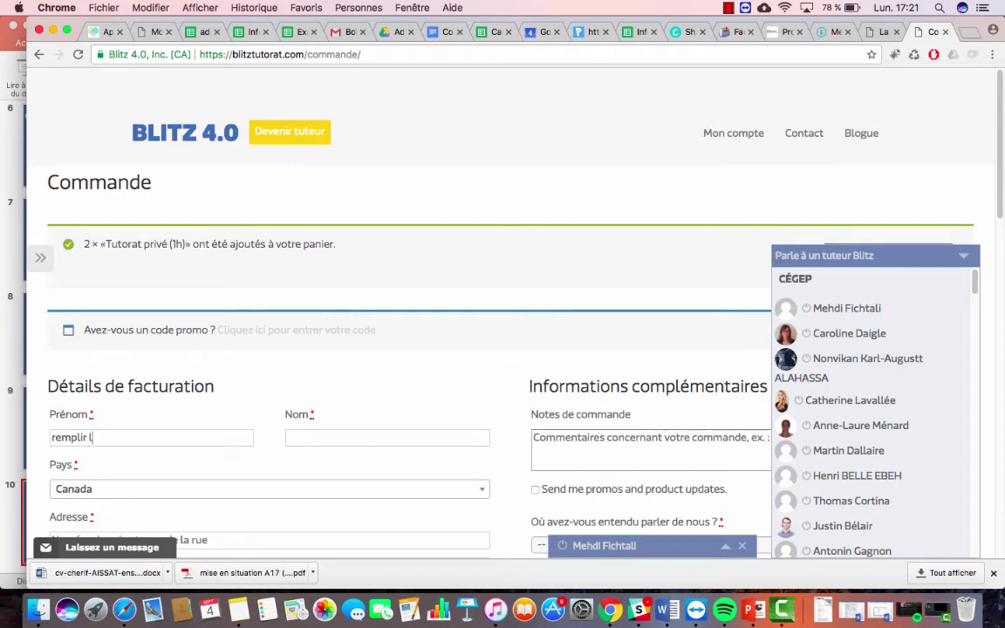
{"action": "type", "text": "es dernieres infos...."}
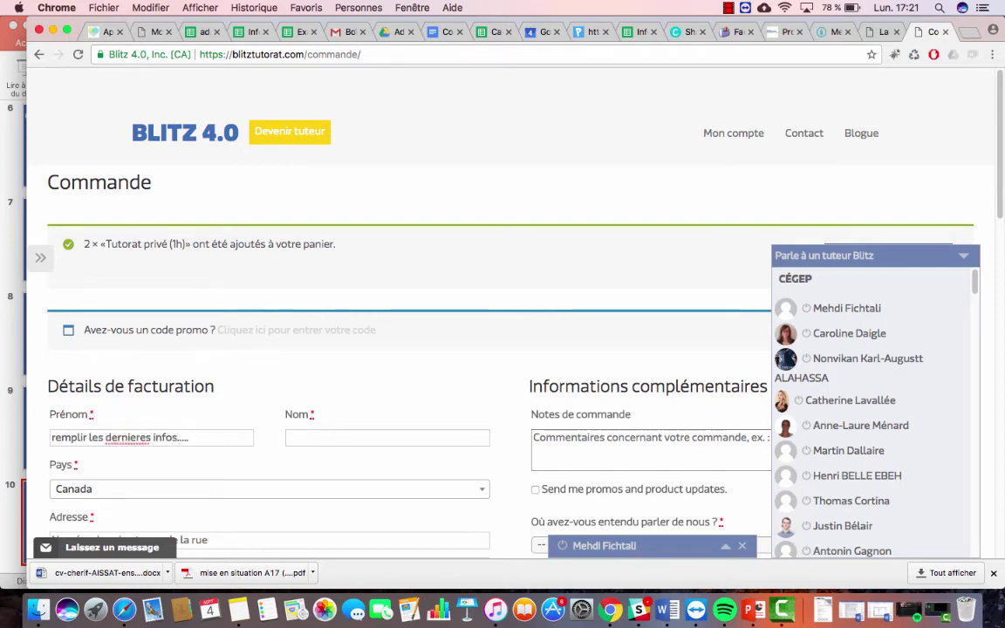
{"action": "key", "text": "super+a"}
{"action": "key", "text": "BackSpace"}
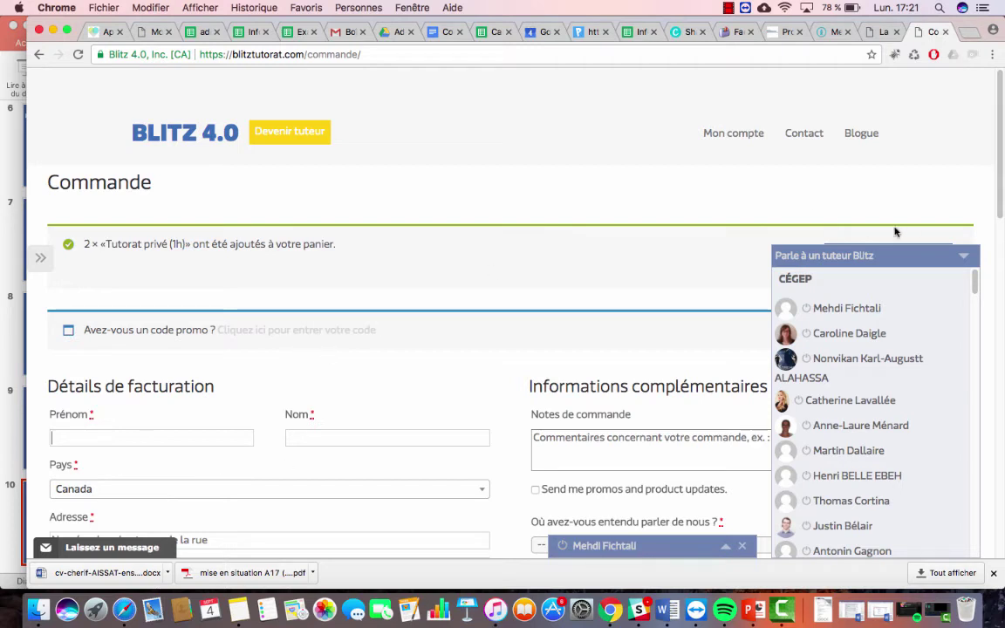
{"action": "mouse_move", "coordinate": [734, 132]}
{"action": "left_click", "coordinate": [712, 223]}
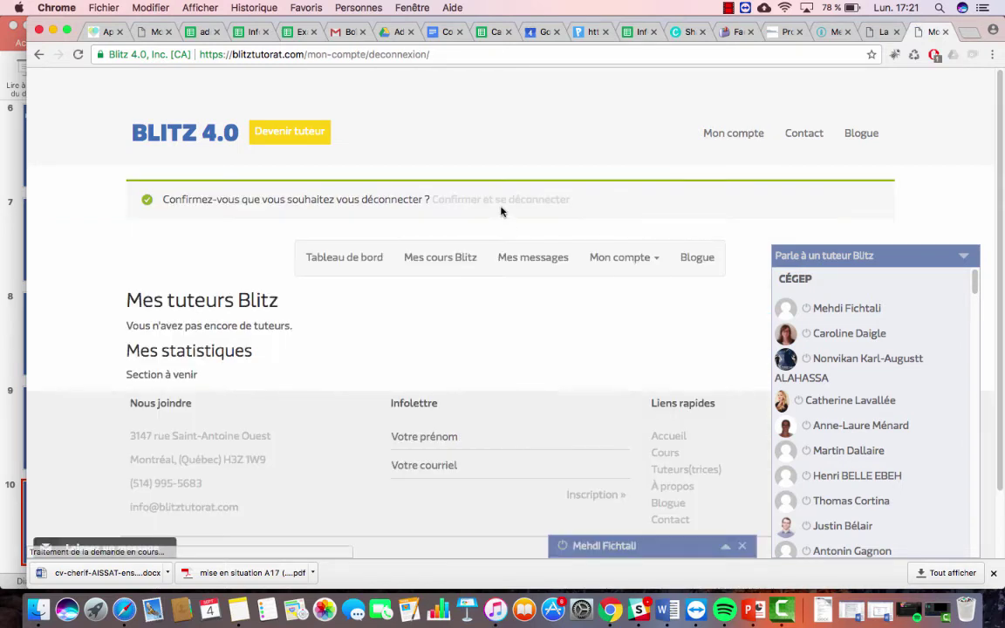
Step: Confirm the logout and sign back in with the tutor's saved identifier and password
{"action": "left_click", "coordinate": [503, 205]}
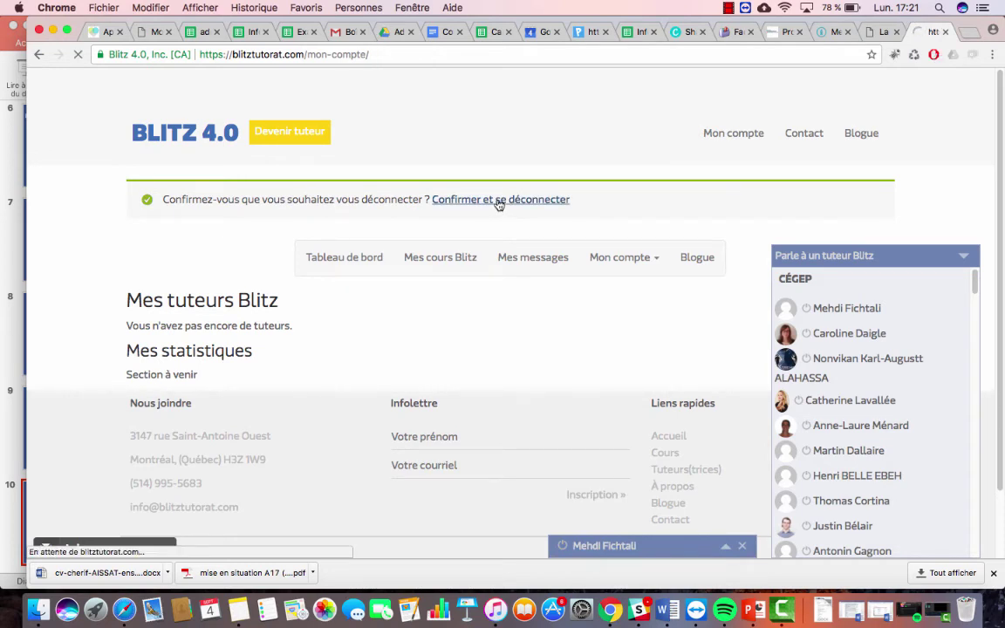
{"action": "left_click", "coordinate": [302, 278]}
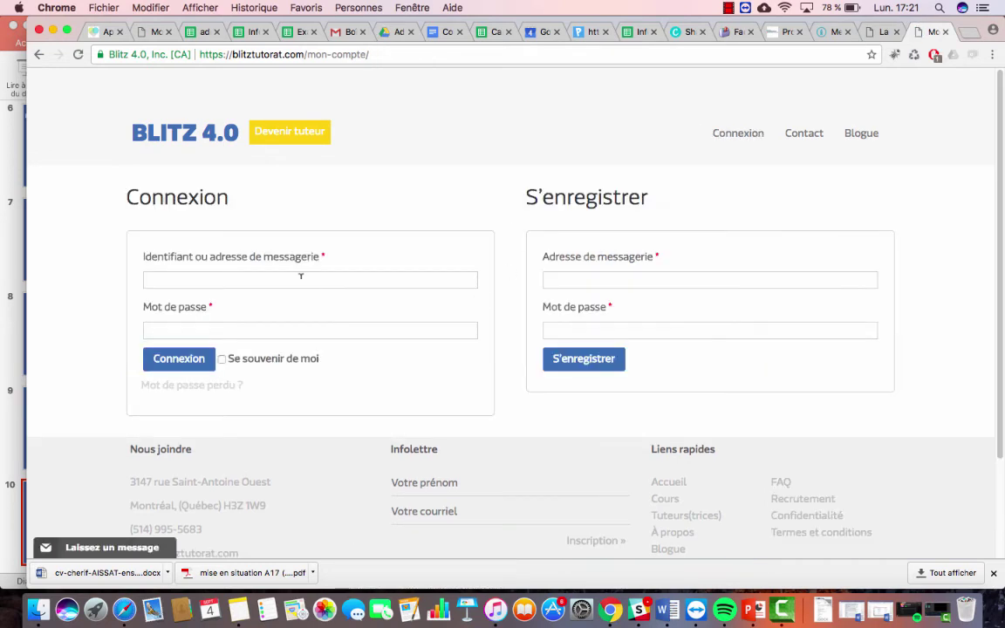
{"action": "left_click", "coordinate": [280, 293]}
{"action": "left_click", "coordinate": [262, 328]}
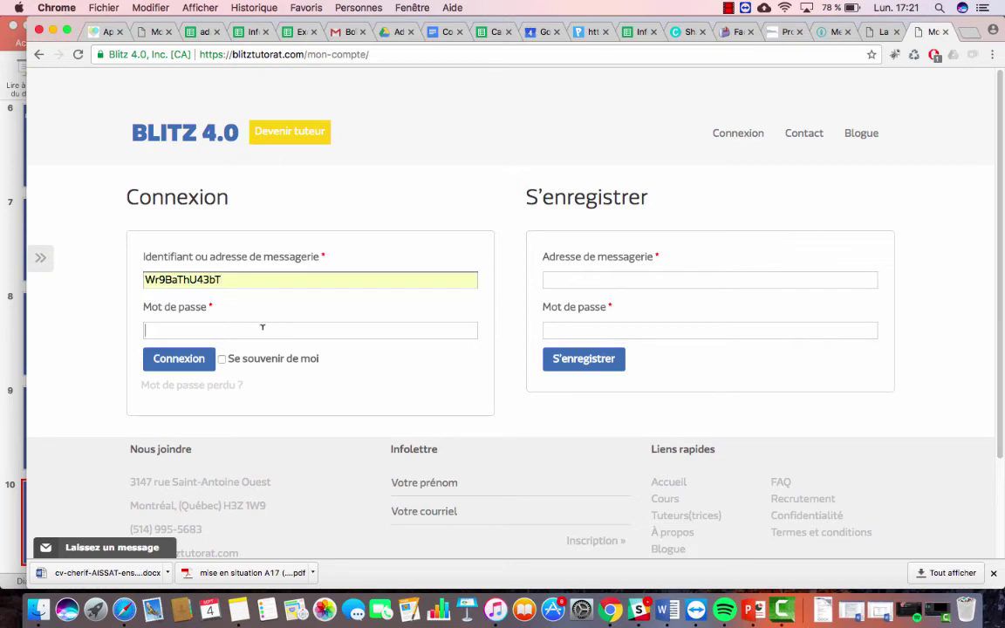
{"action": "key", "text": "super+v"}
{"action": "left_click", "coordinate": [189, 360]}
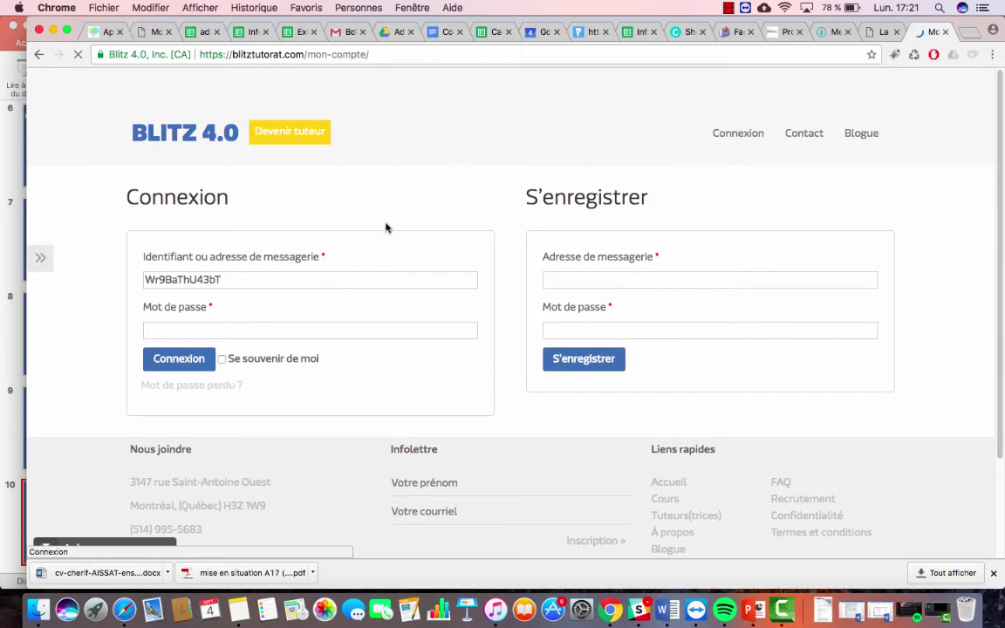
{"action": "key", "text": "ctrl+v"}
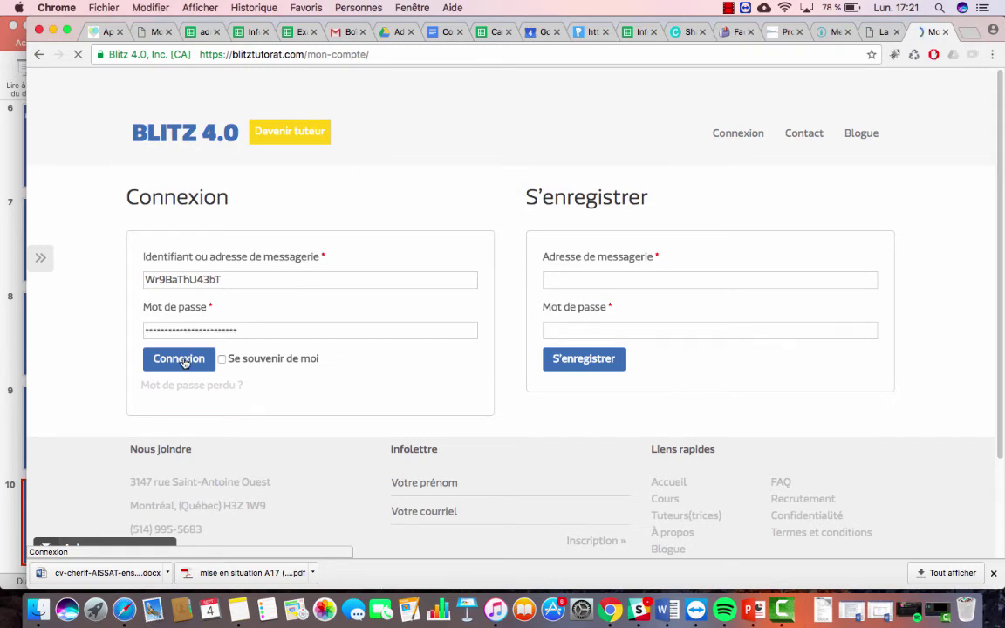
{"action": "left_click", "coordinate": [182, 361]}
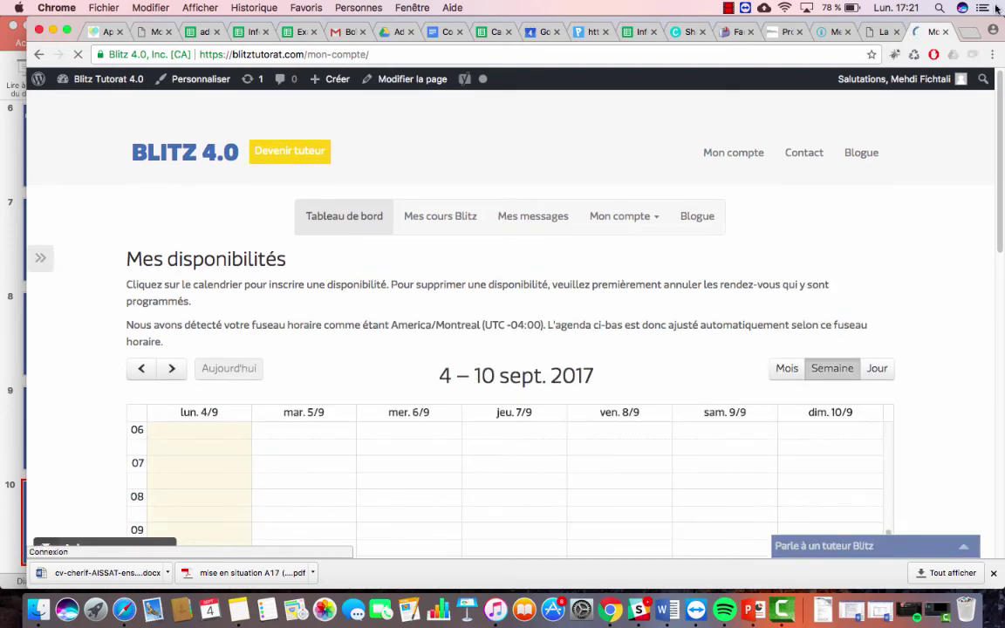
Step: Reopen blitztutorat.com in a new tab, dismiss the newsletter pop-up, and go to Mon compte
{"action": "left_click", "coordinate": [946, 32]}
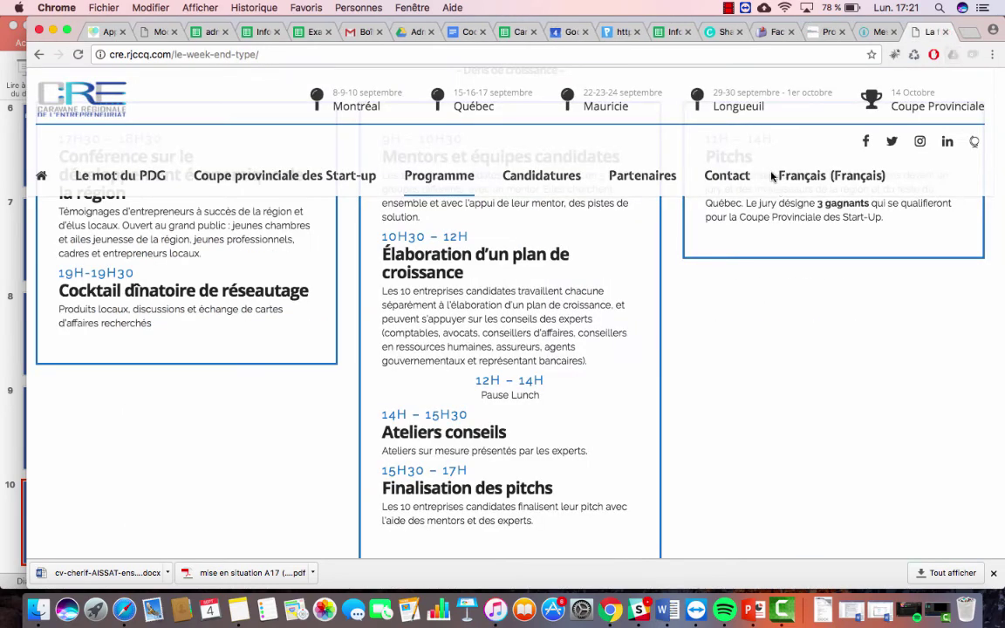
{"action": "key", "text": "super+t"}
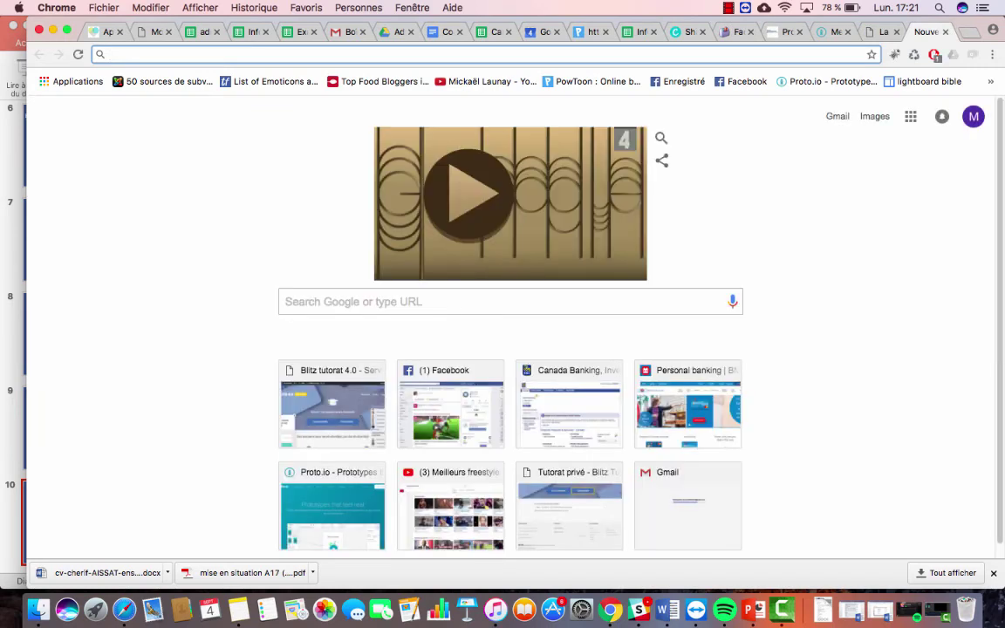
{"action": "type", "text": "blitztutorat.com"}
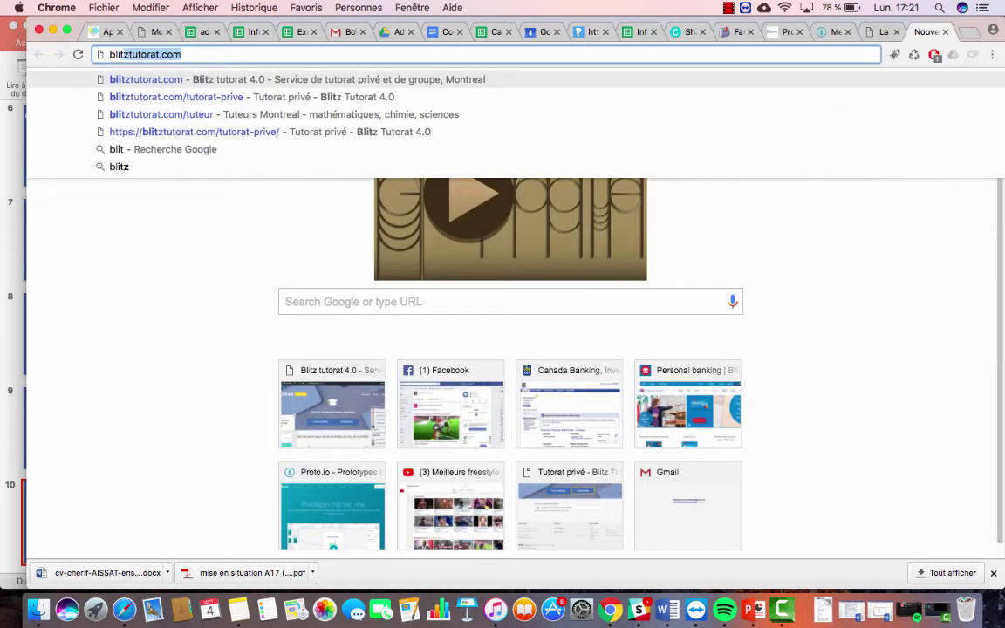
{"action": "key", "text": "Return"}
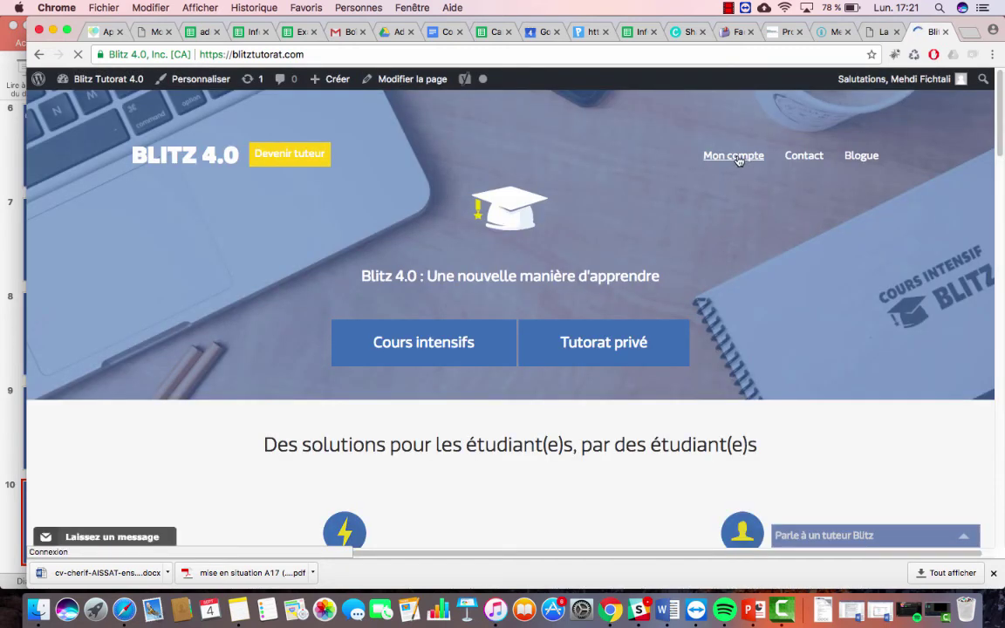
{"action": "left_click", "coordinate": [245, 307]}
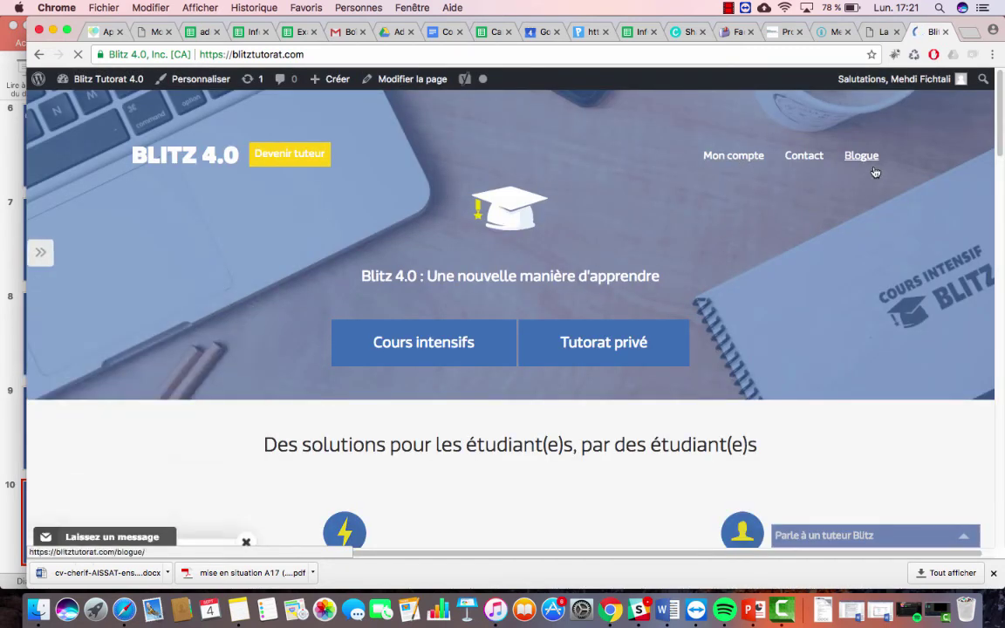
{"action": "mouse_move", "coordinate": [756, 156]}
{"action": "left_click", "coordinate": [722, 188]}
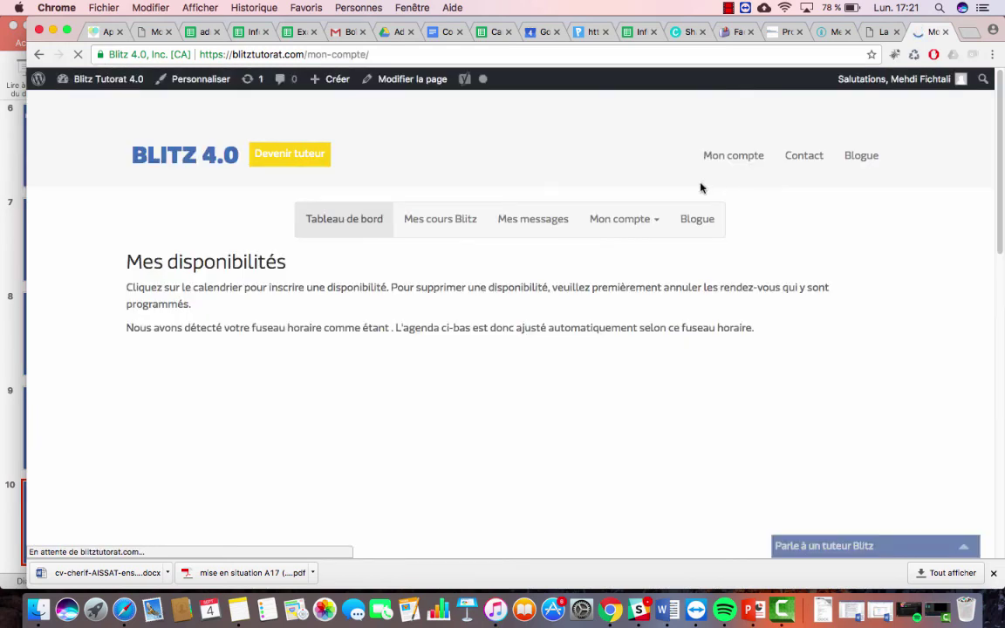
Step: Delete the Friday 8/9 18:00–21:00 availability block from the week's calendar
{"action": "scroll", "coordinate": [87, 388], "scroll_direction": "down", "scroll_amount": 5}
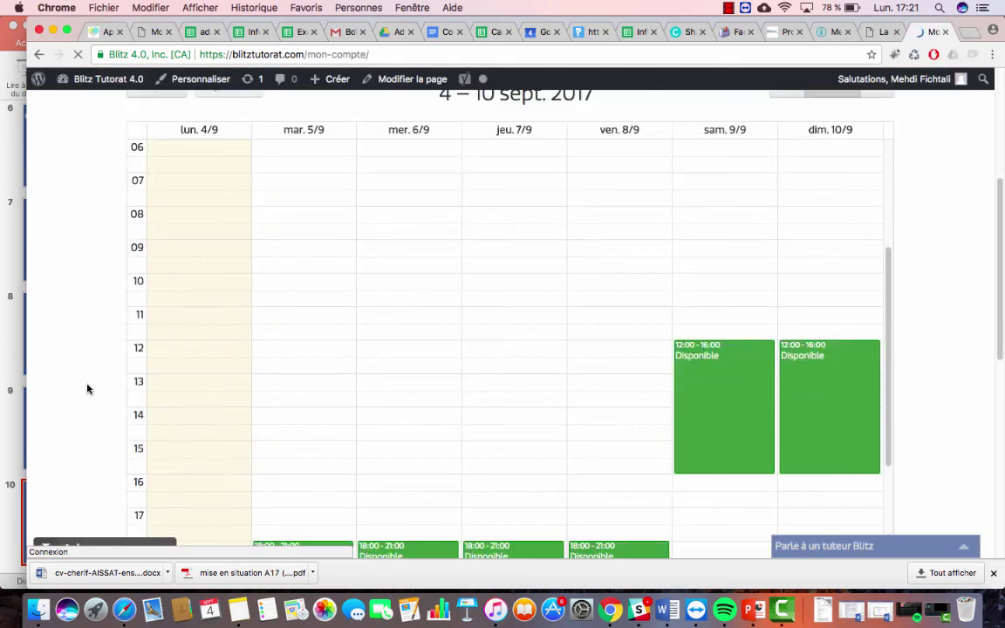
{"action": "scroll", "coordinate": [166, 376], "scroll_direction": "down", "scroll_amount": 1}
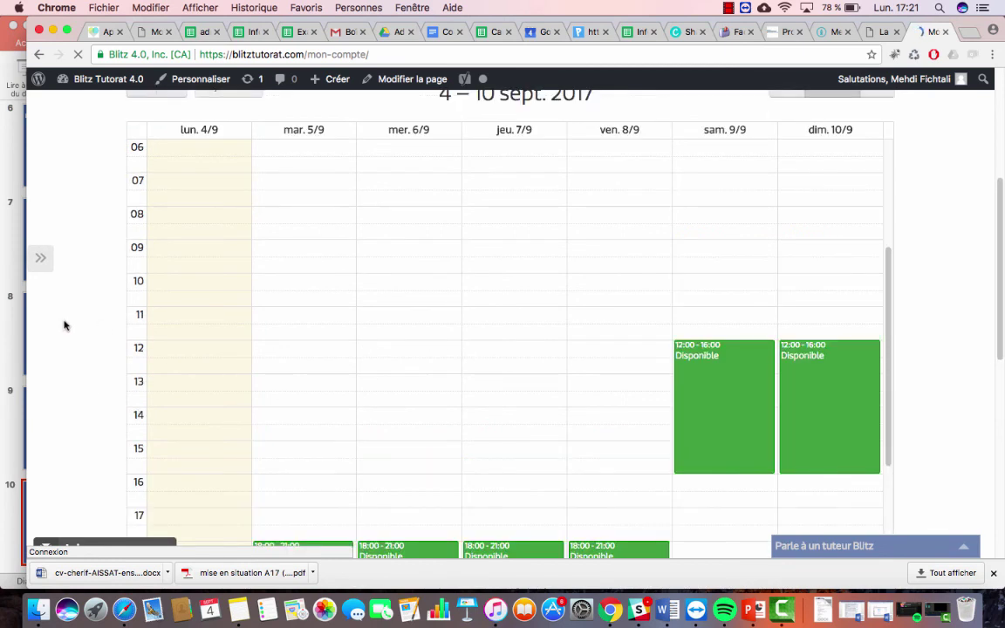
{"action": "scroll", "coordinate": [441, 314], "scroll_direction": "down", "scroll_amount": 3}
{"action": "left_click", "coordinate": [638, 499]}
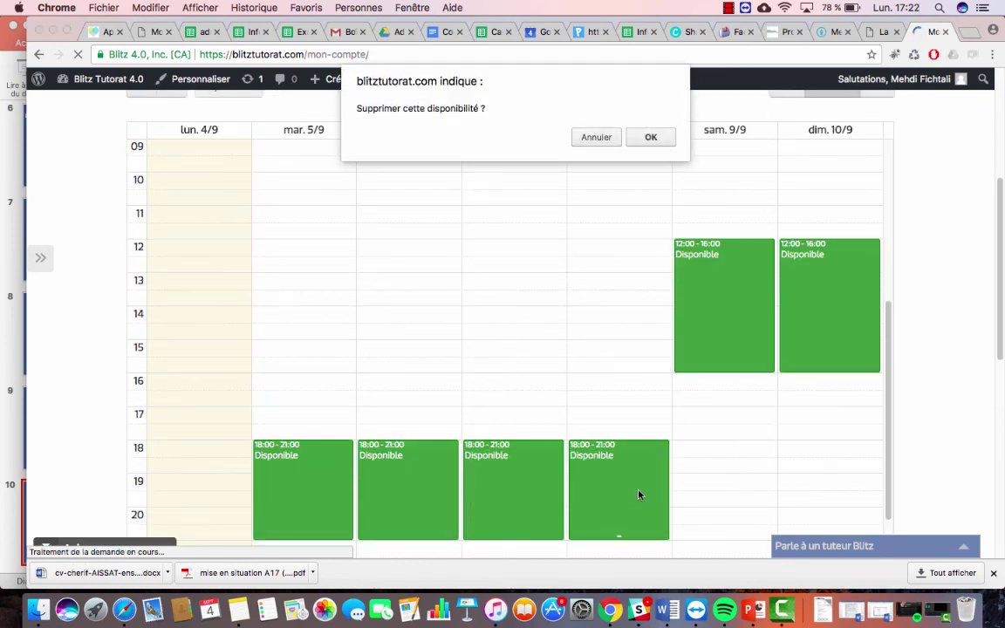
{"action": "left_click", "coordinate": [651, 137]}
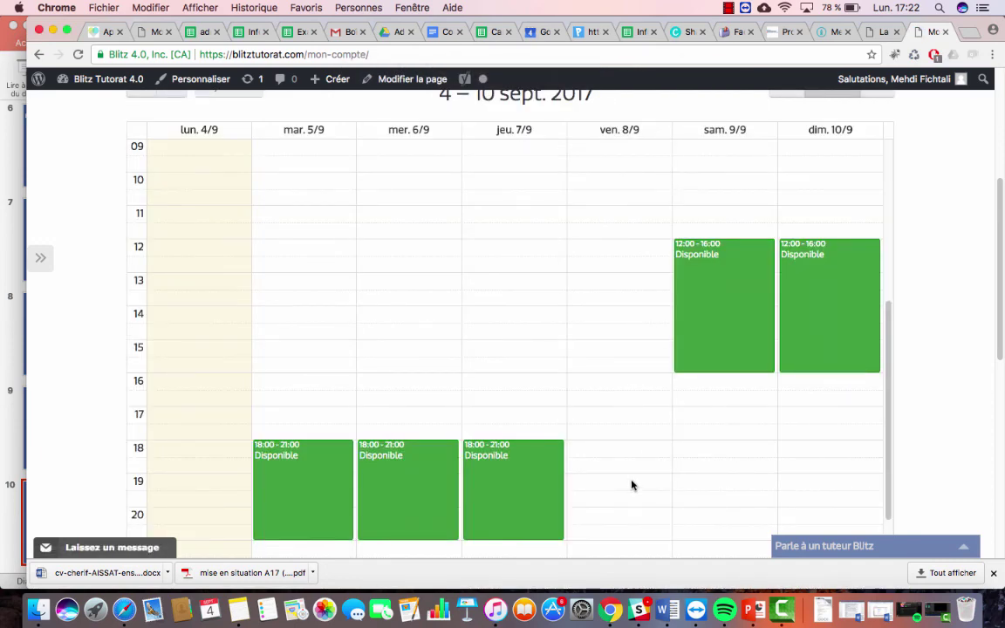
{"action": "scroll", "coordinate": [624, 359], "scroll_direction": "up", "scroll_amount": 5}
{"action": "scroll", "coordinate": [624, 359], "scroll_direction": "up", "scroll_amount": 3}
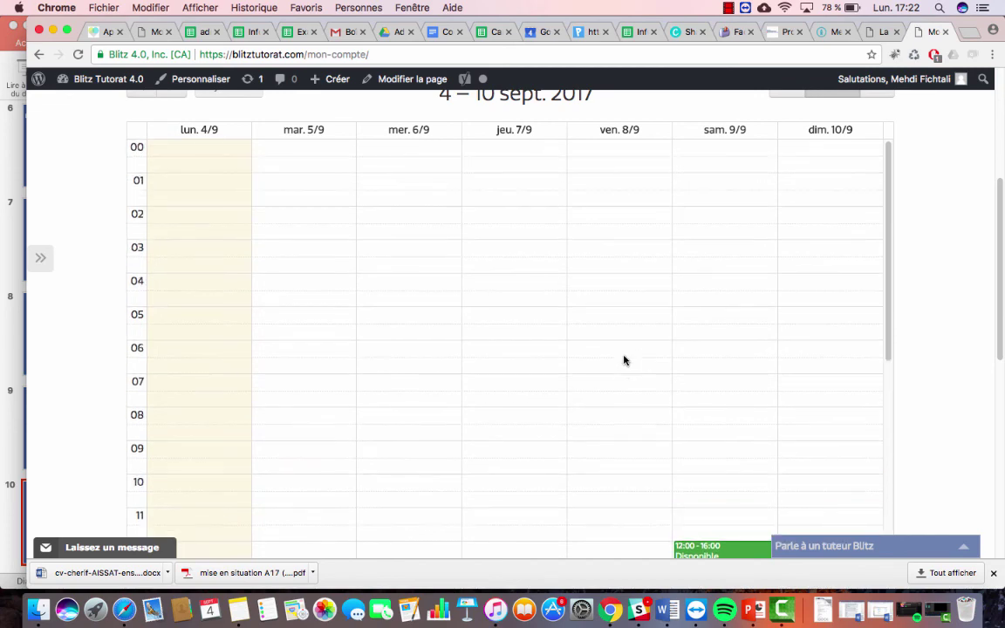
{"action": "scroll", "coordinate": [637, 358], "scroll_direction": "down", "scroll_amount": 8}
{"action": "scroll", "coordinate": [907, 355], "scroll_direction": "up", "scroll_amount": 5}
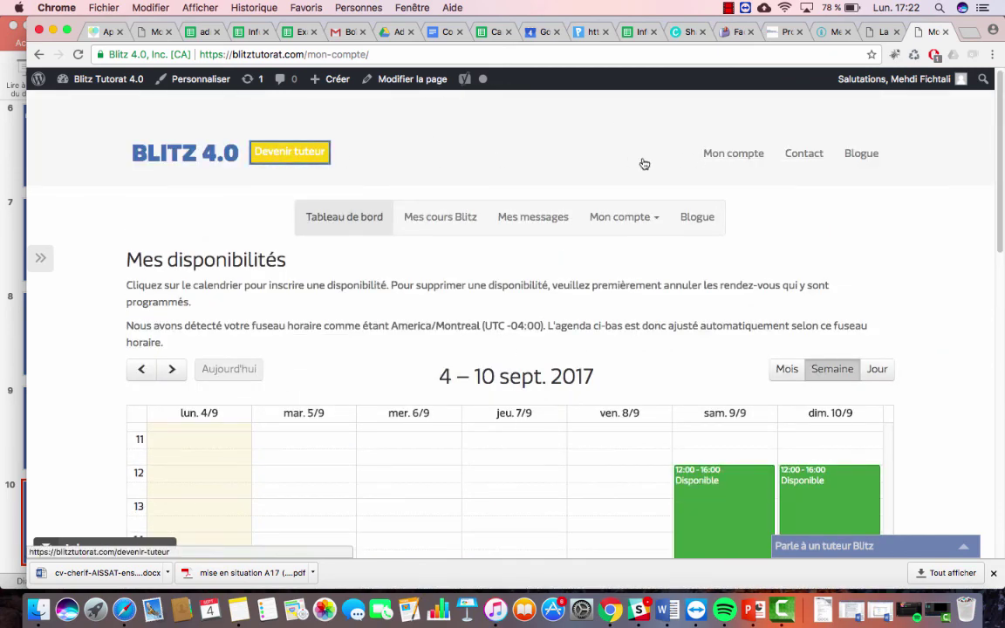
Step: Log out with Déconnexion under Mon compte, returning to the blitztutorat.com home page
{"action": "mouse_move", "coordinate": [730, 162]}
{"action": "left_click", "coordinate": [731, 247]}
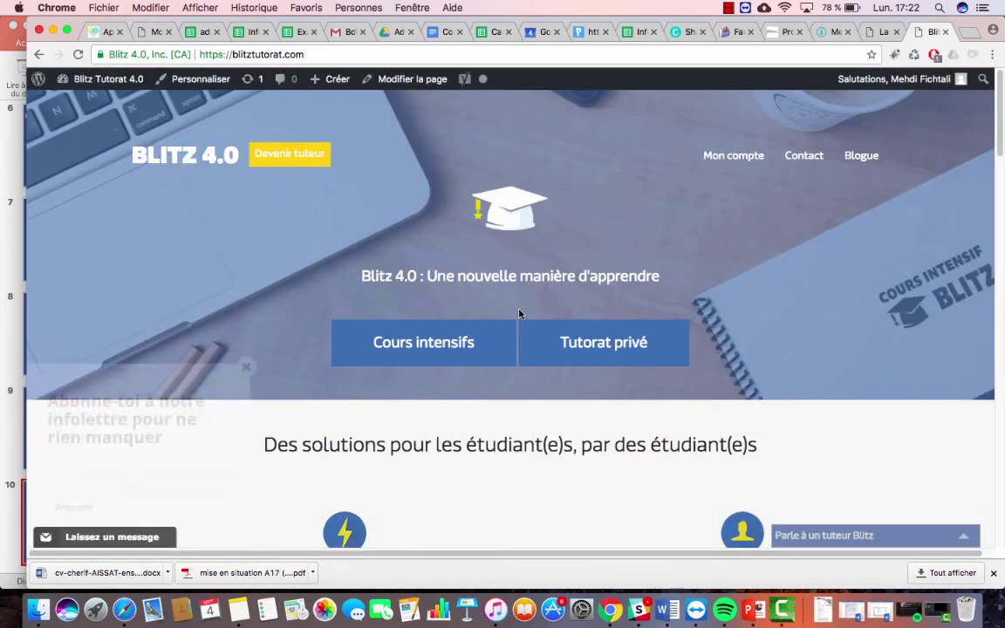
{"action": "left_click", "coordinate": [731, 9]}
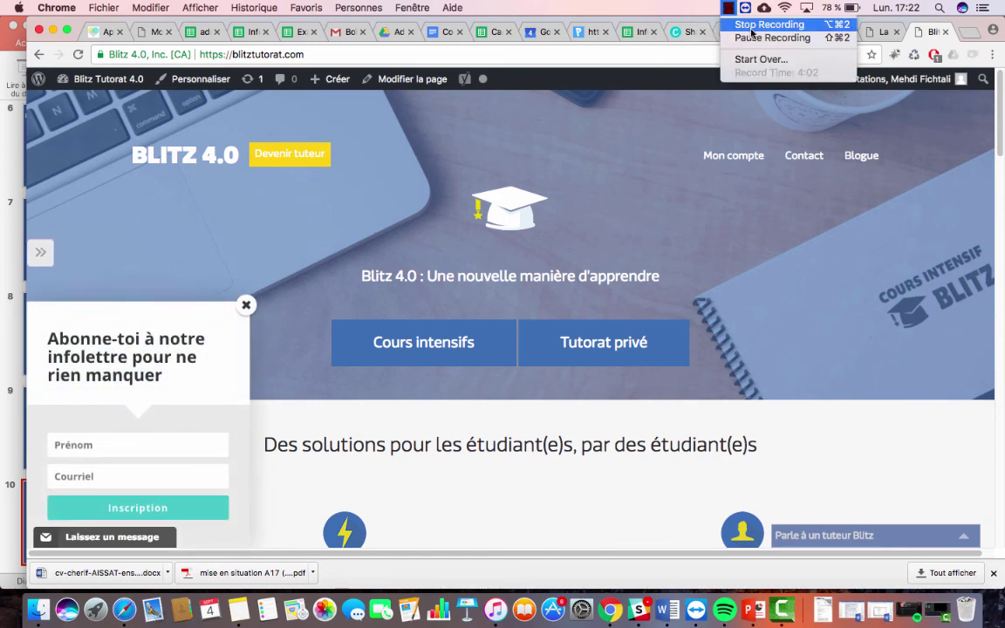